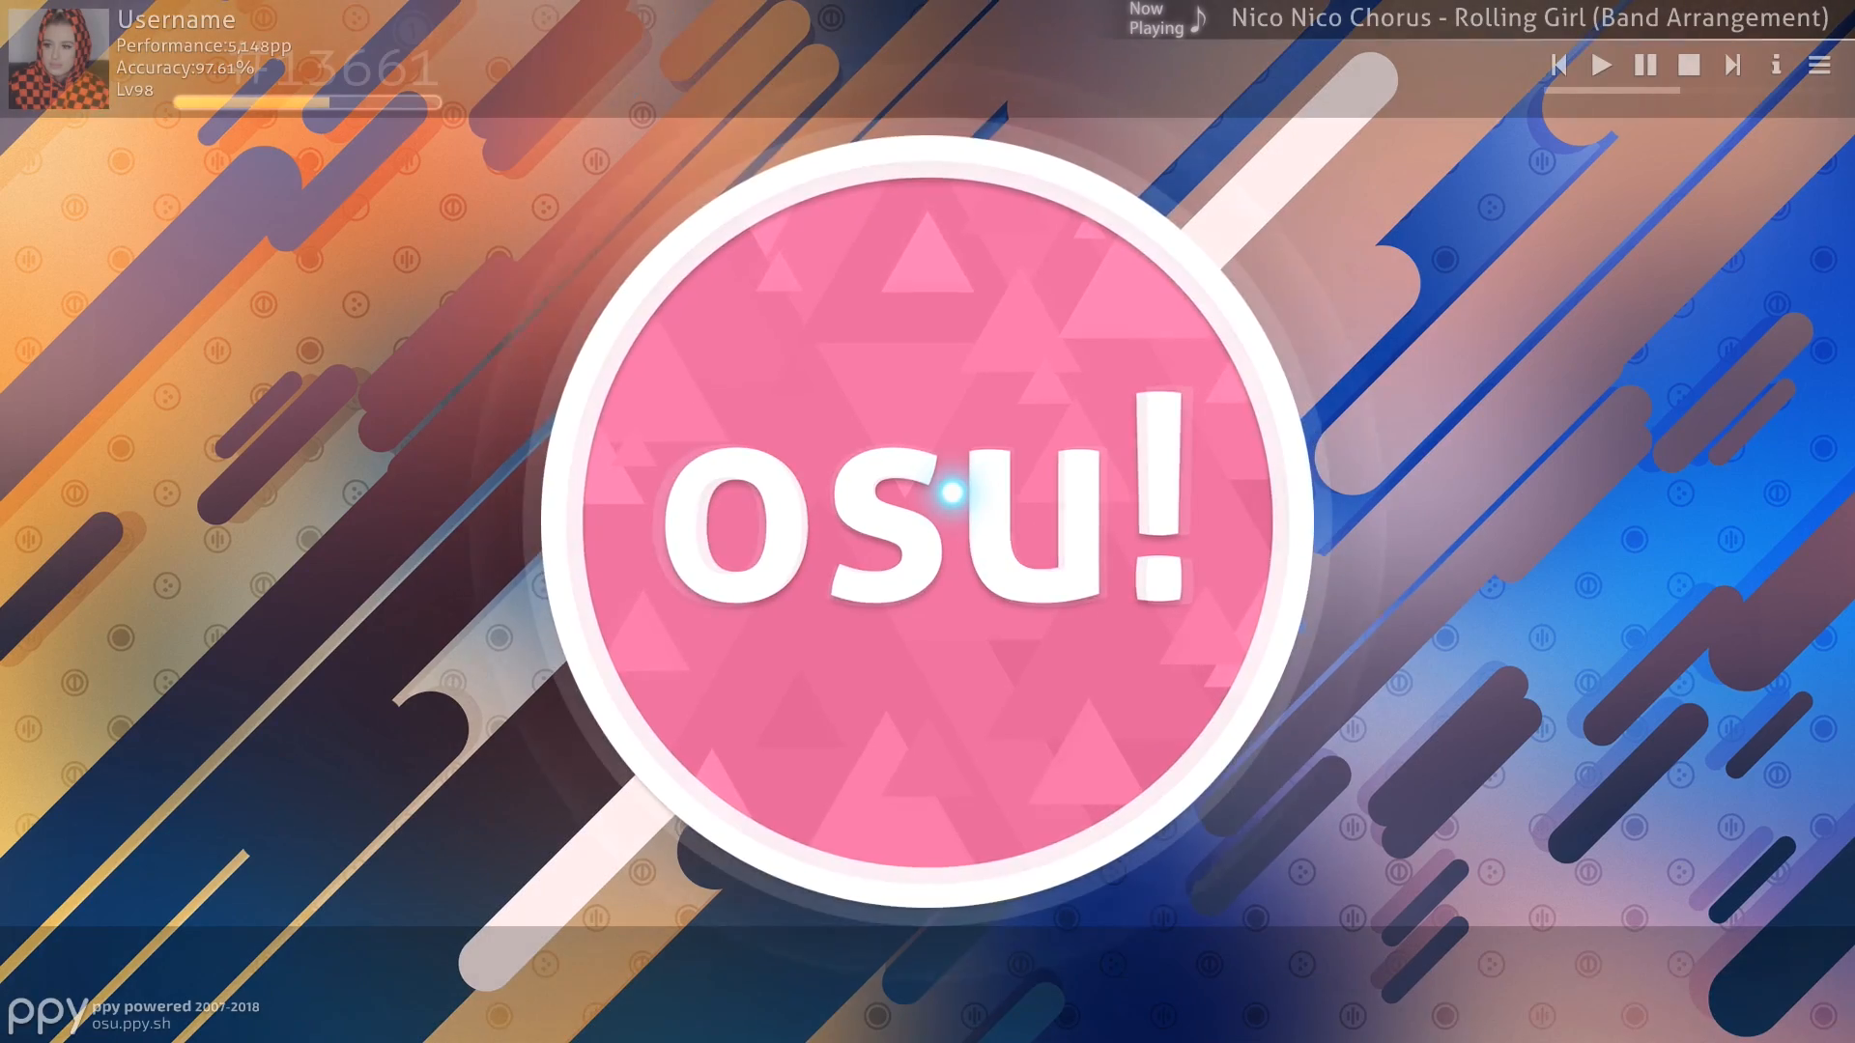
# Reach the Skin section of Options and export the YUGEN skin as an .osk file.
pyautogui.click(997, 537)
pyautogui.click(1201, 611)
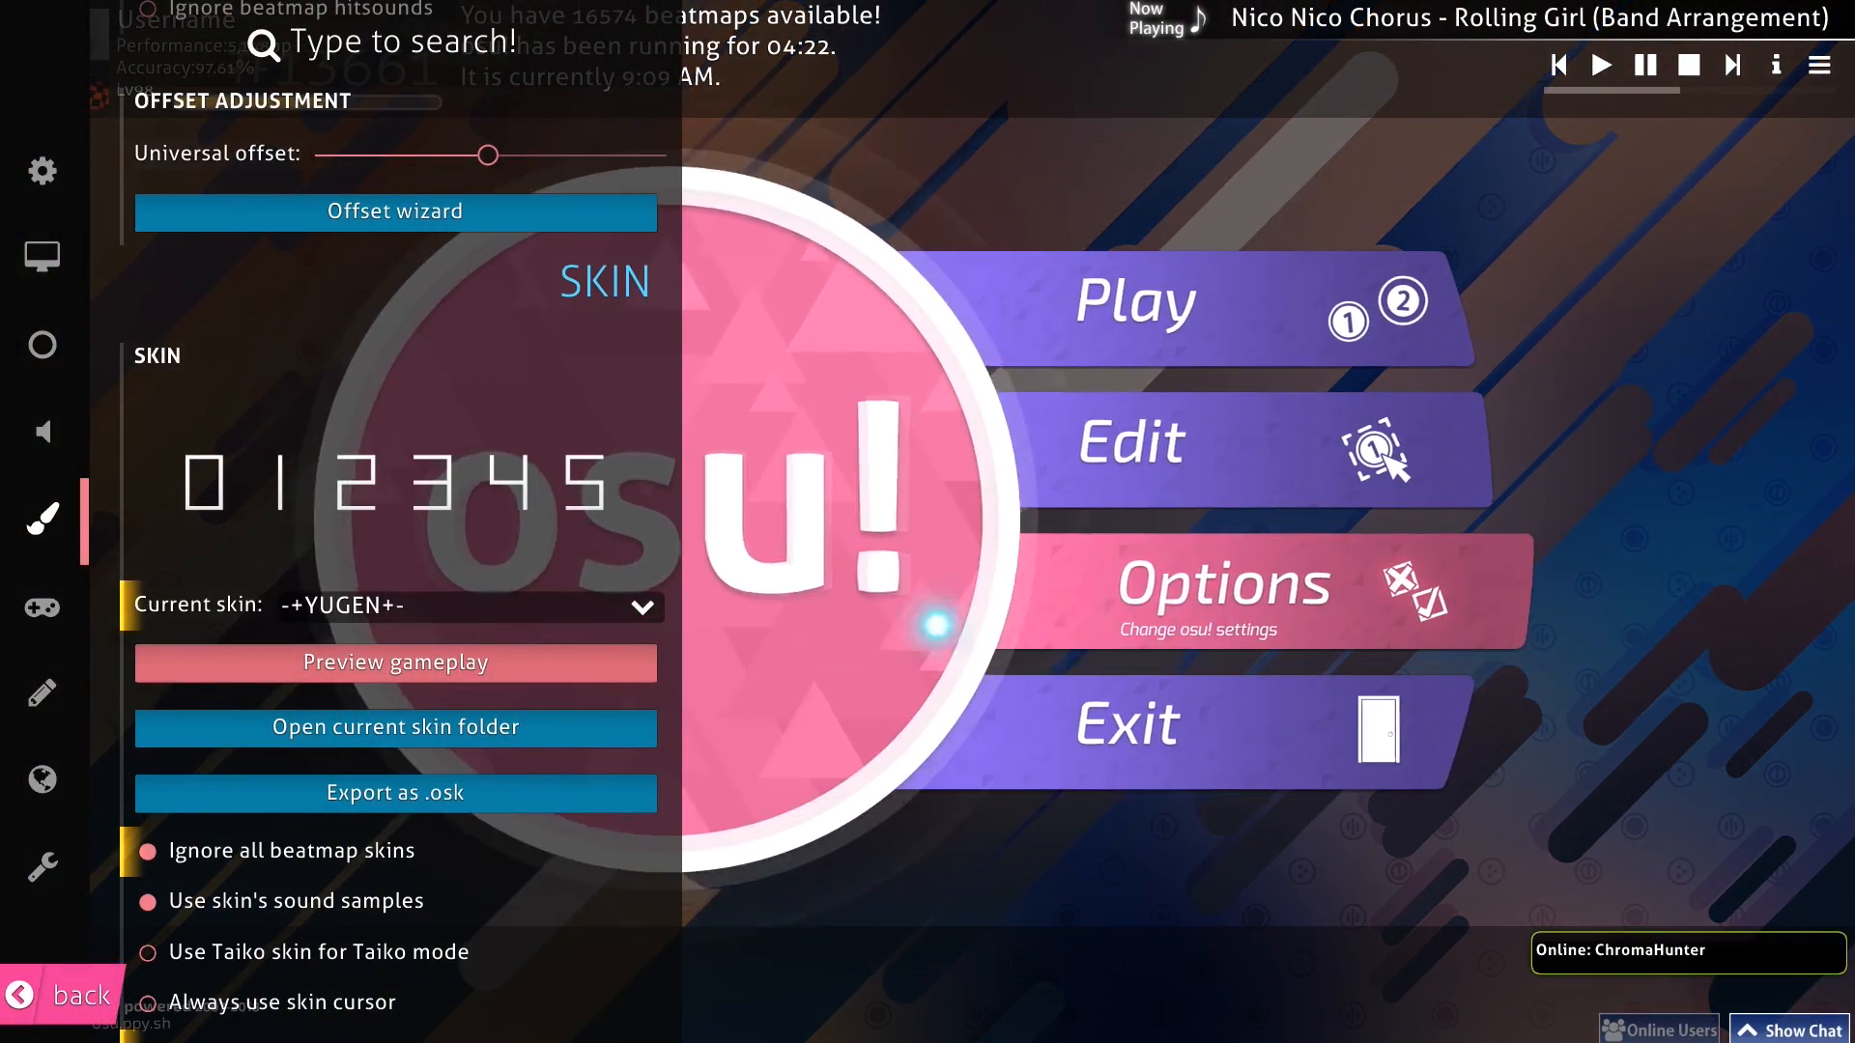
pyautogui.click(41, 172)
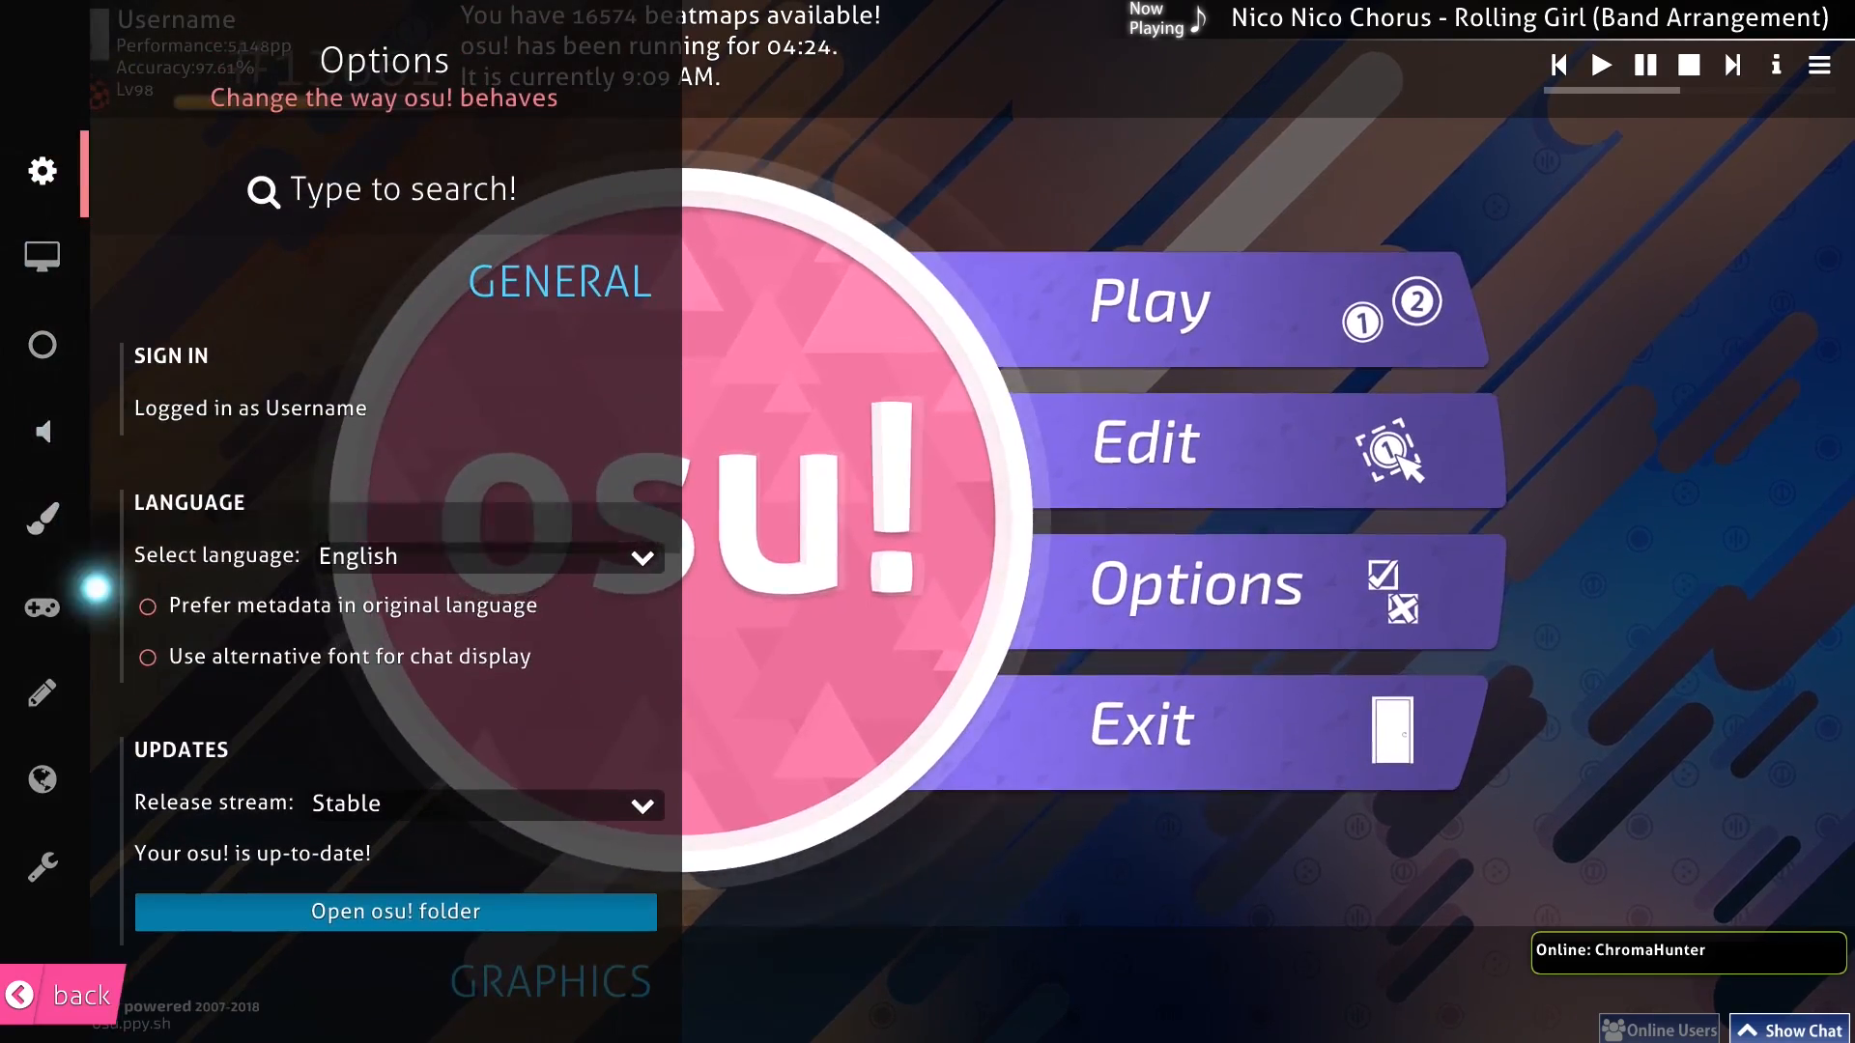
pyautogui.click(43, 607)
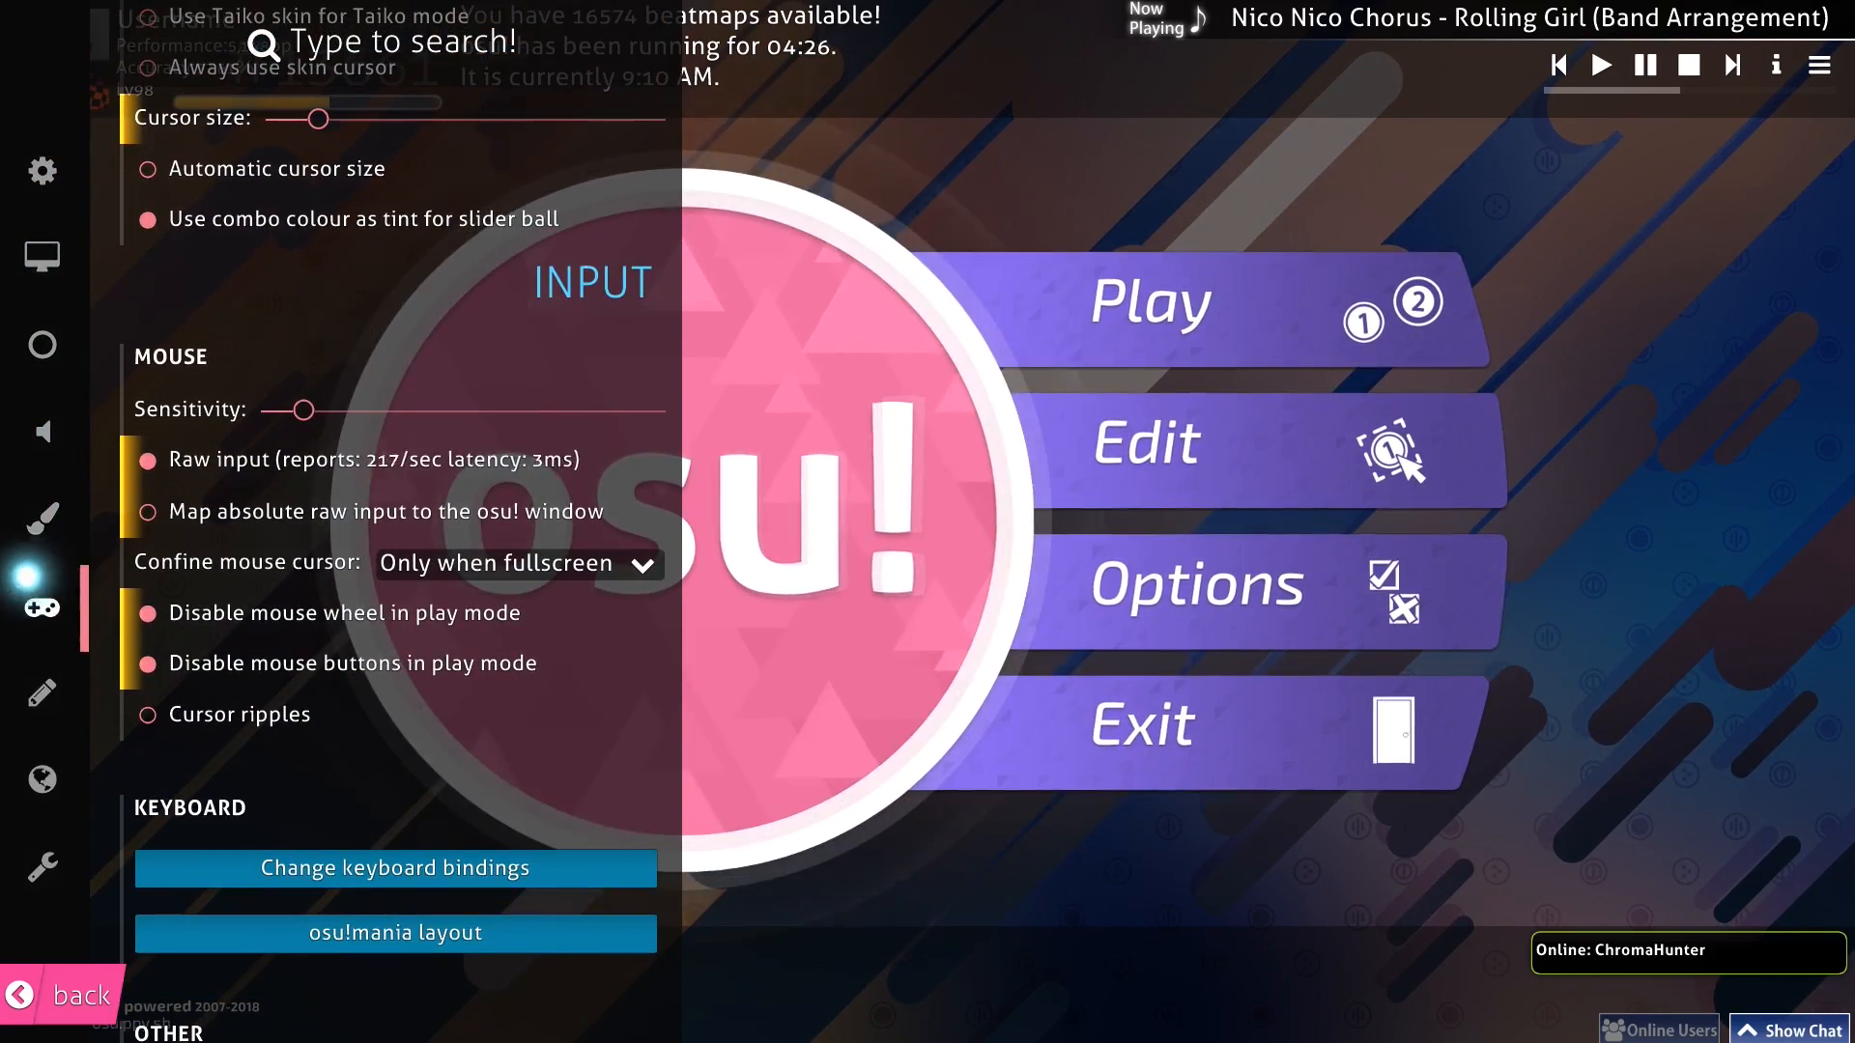
pyautogui.click(42, 520)
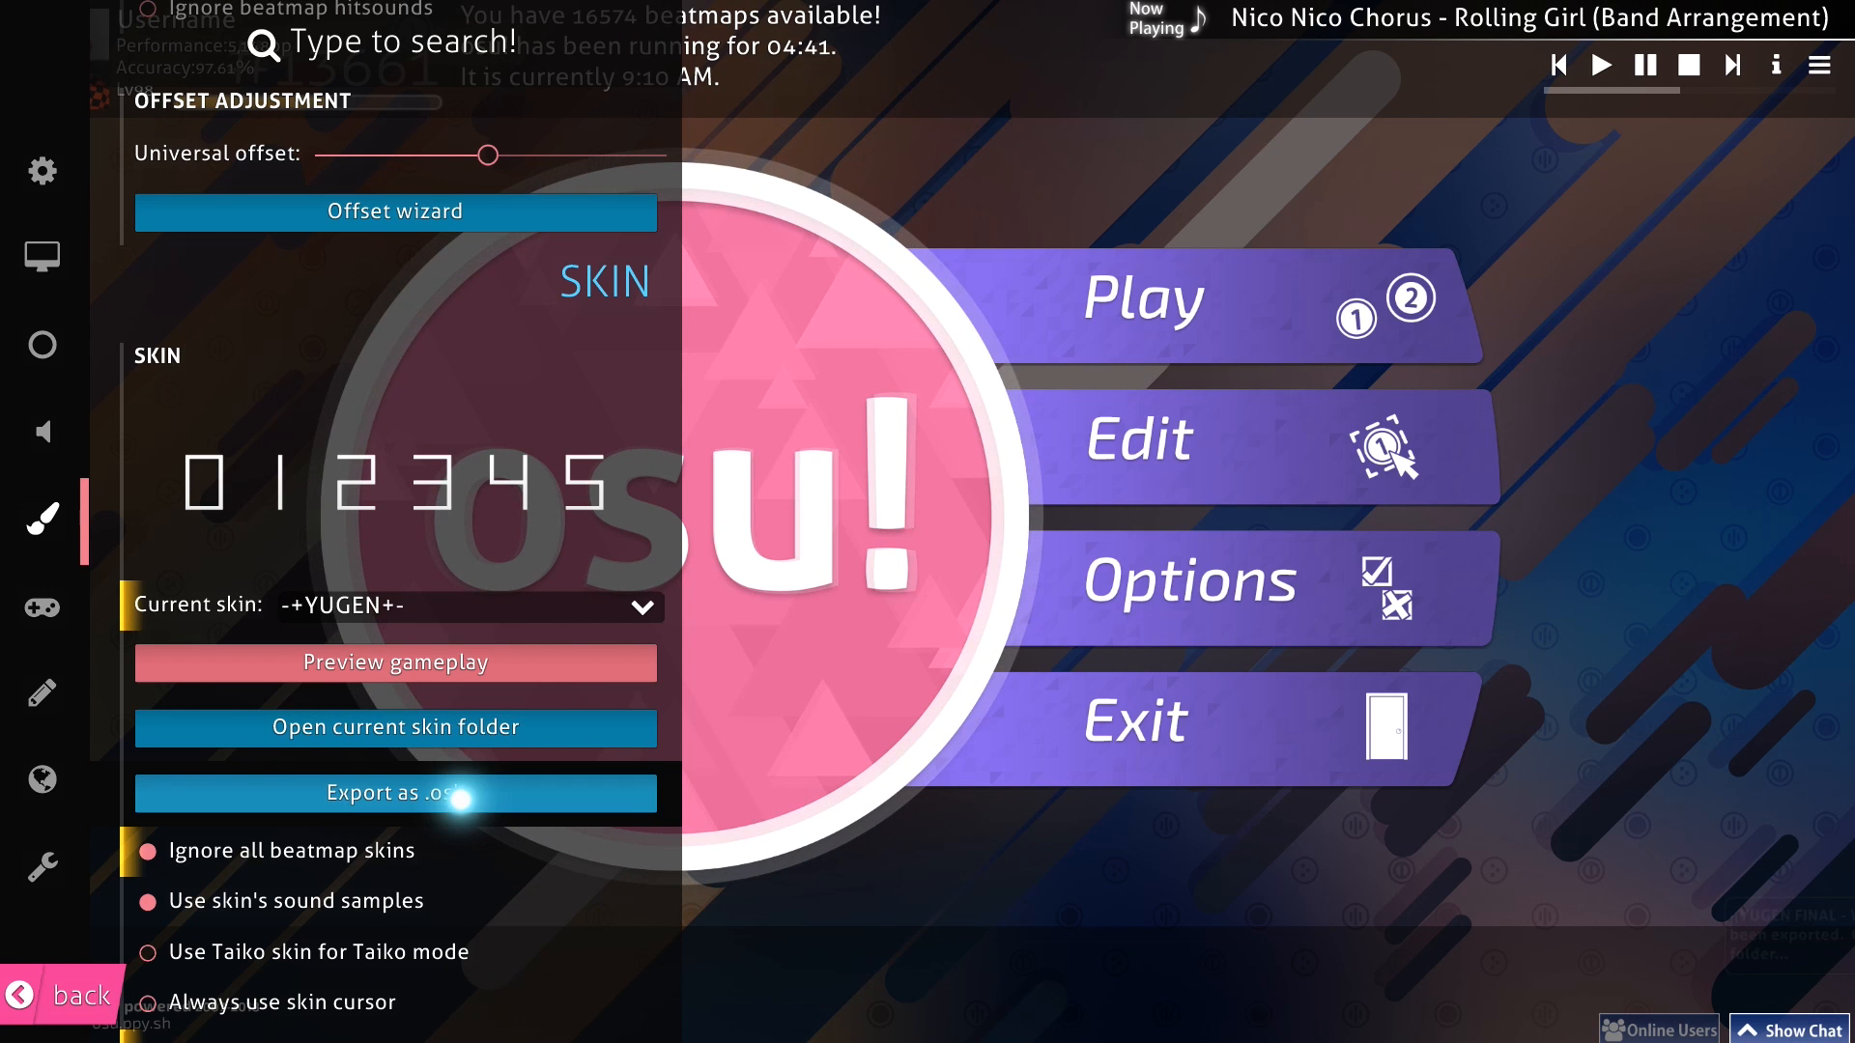
pyautogui.click(461, 794)
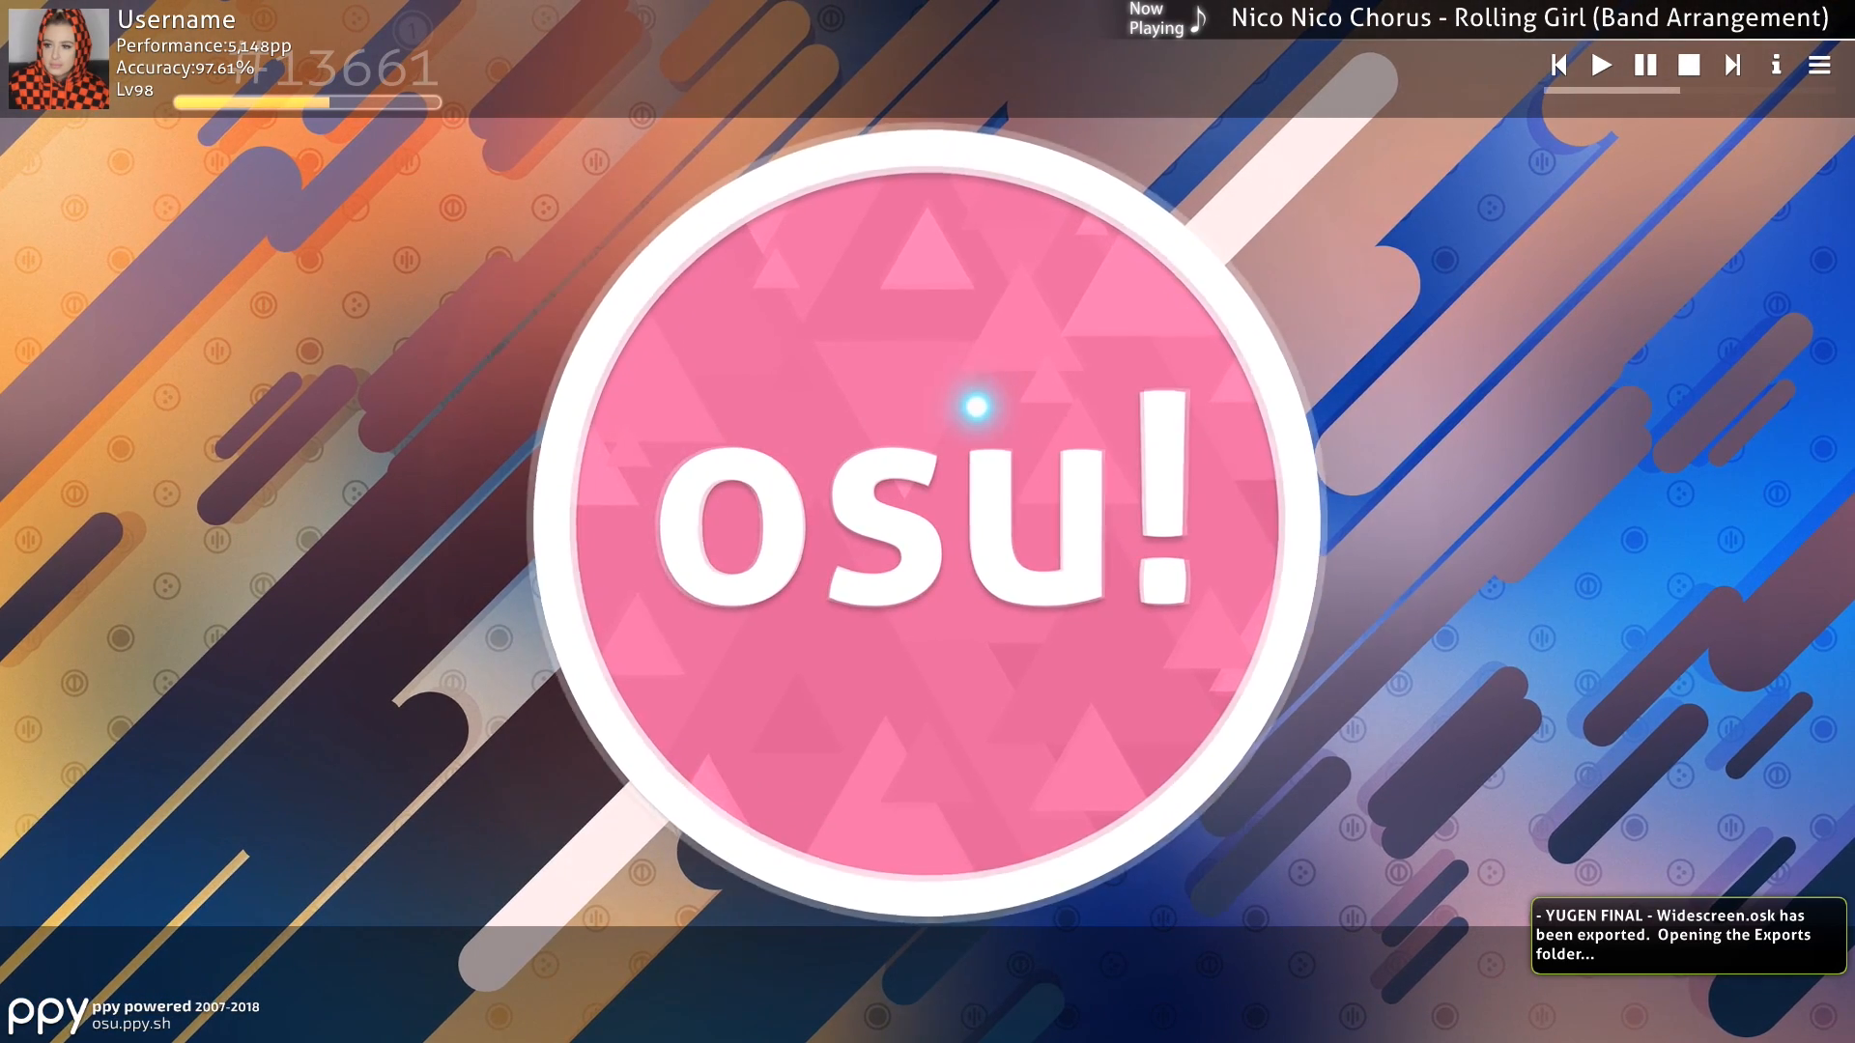
# Enter Solo song selection and bring up the personal best result on Shinsaku no Shiawase wa Kochira!
pyautogui.click(1022, 283)
pyautogui.click(1174, 298)
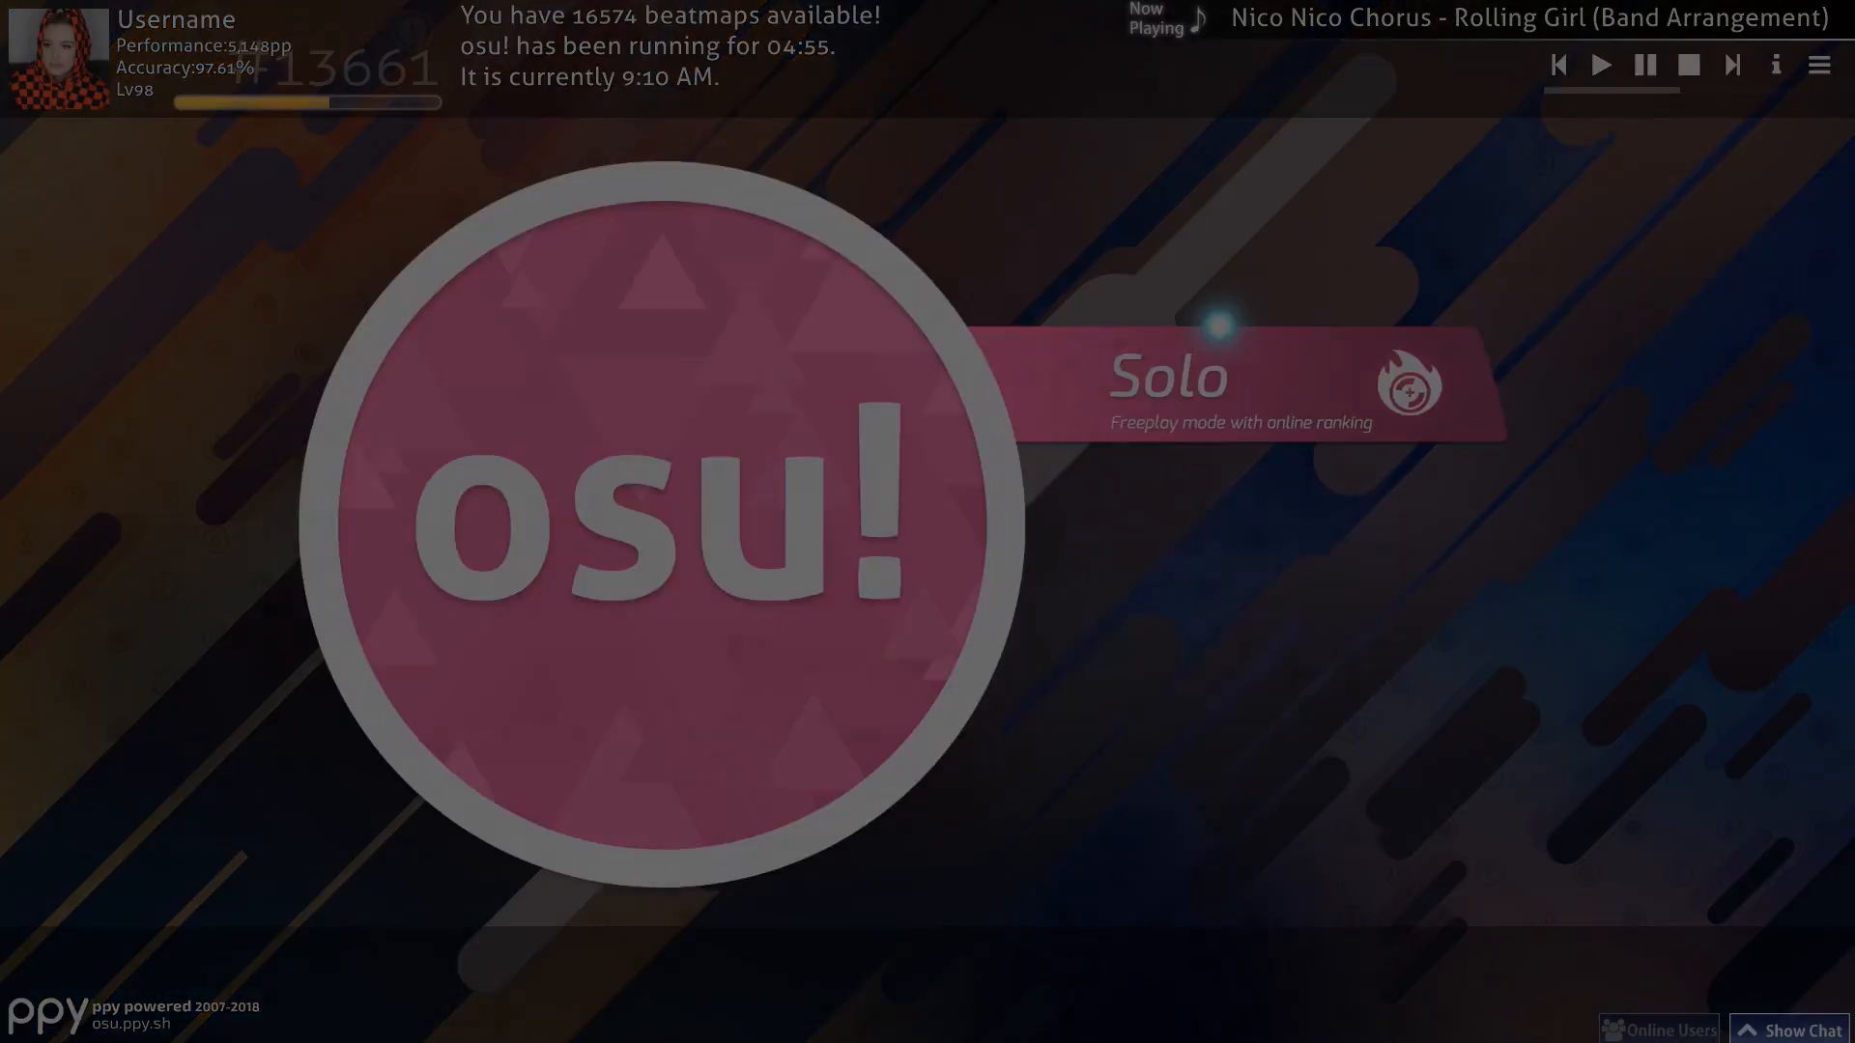
pyautogui.click(1218, 336)
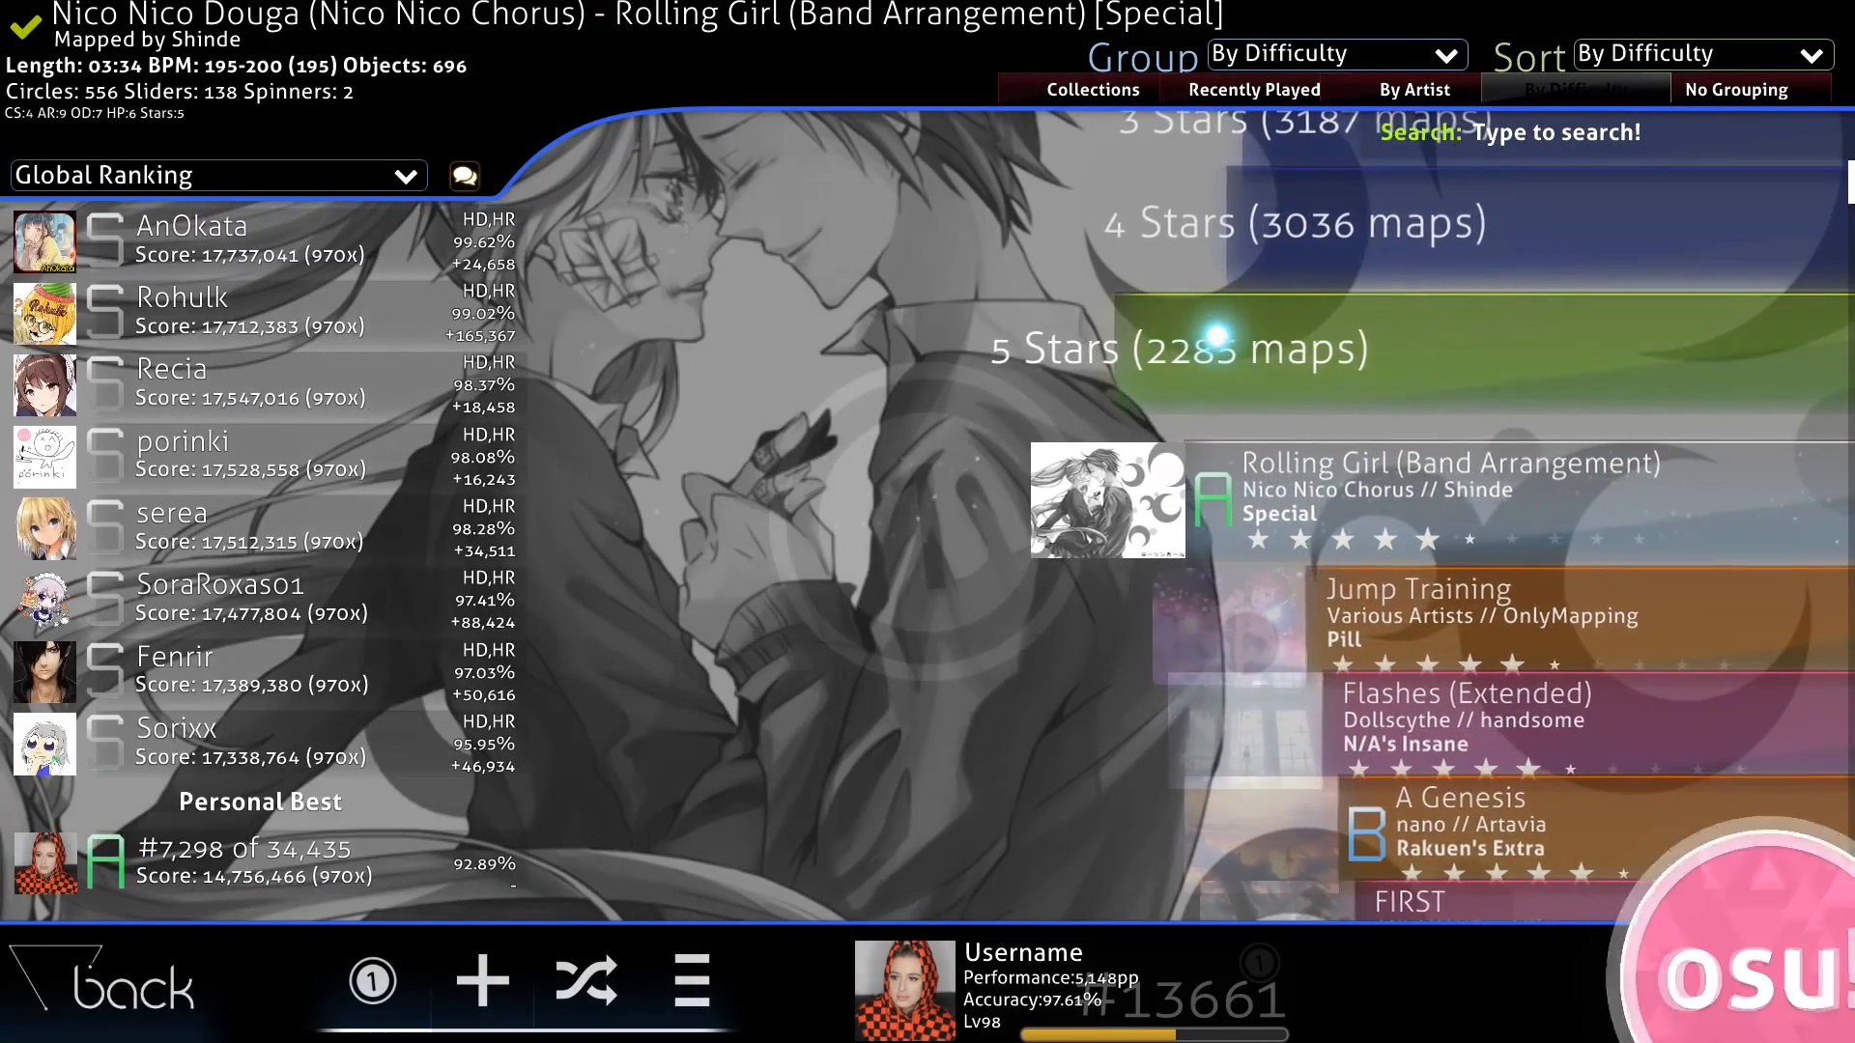
pyautogui.scroll(-10, 1394, 576)
pyautogui.scroll(-3, 1394, 576)
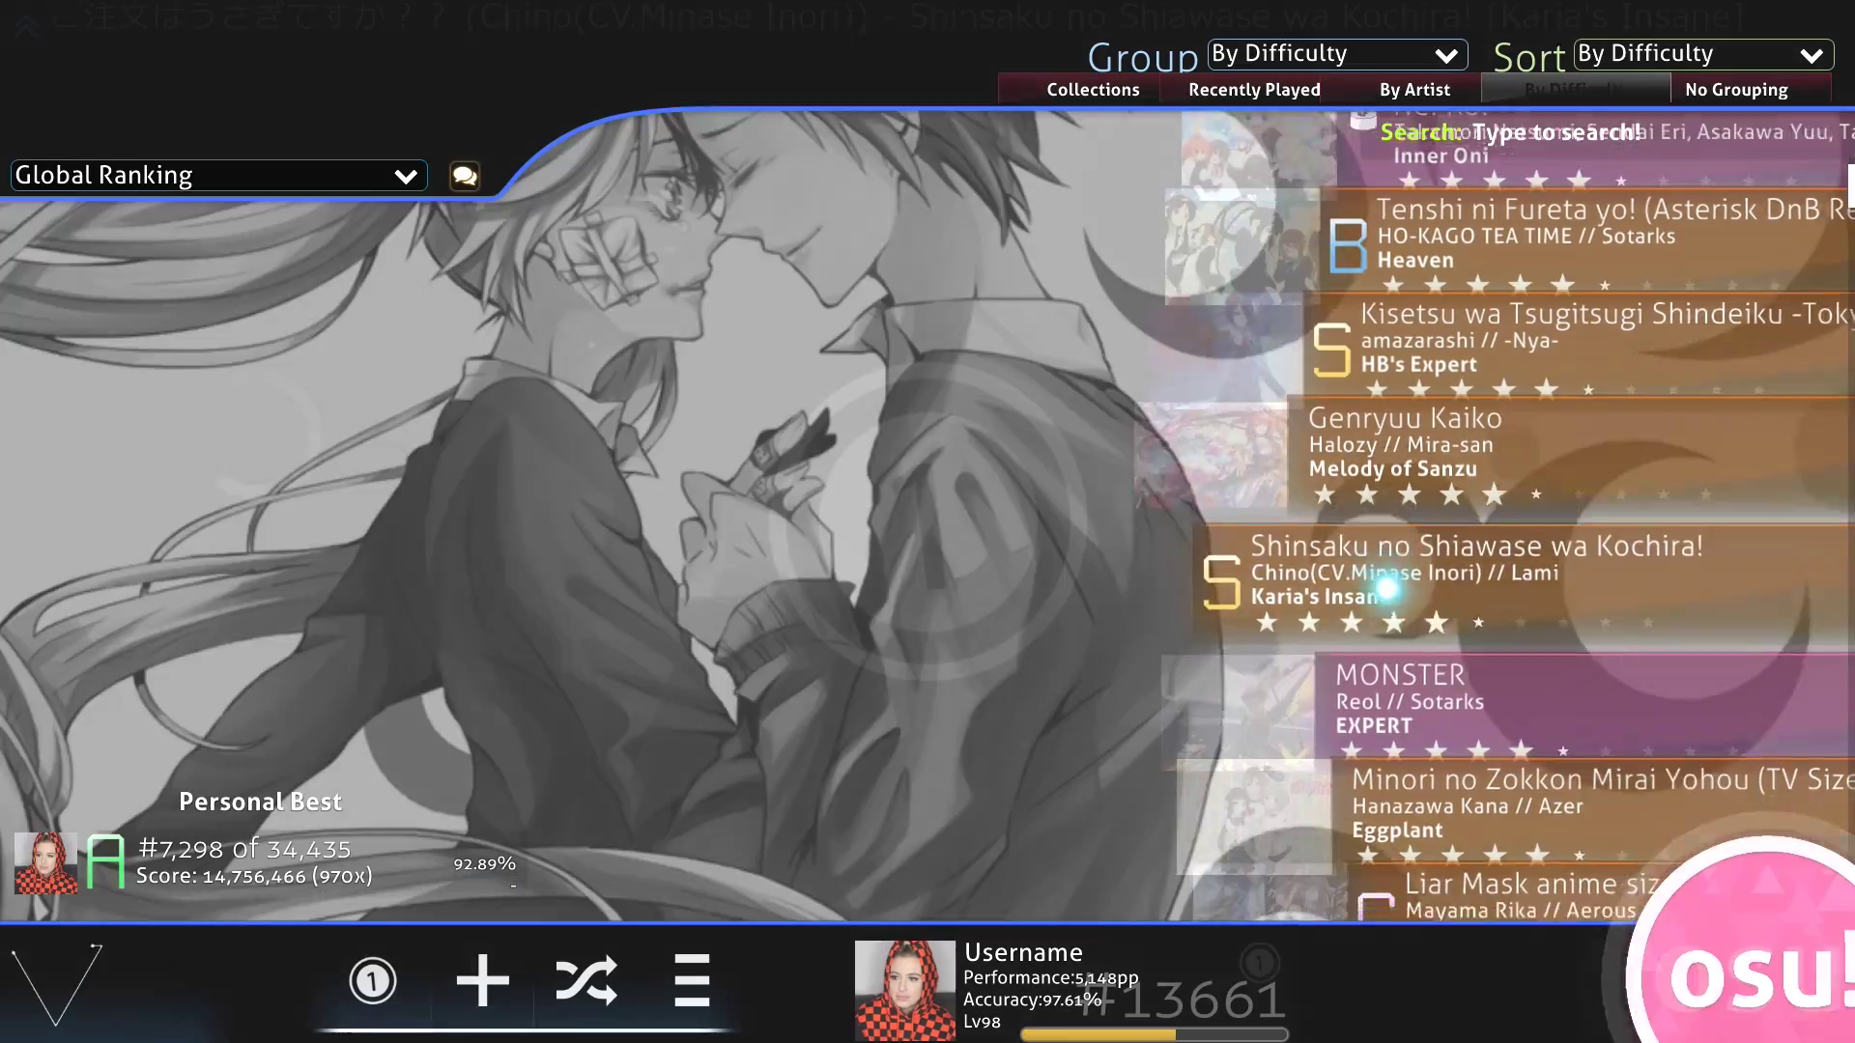
pyautogui.click(1389, 587)
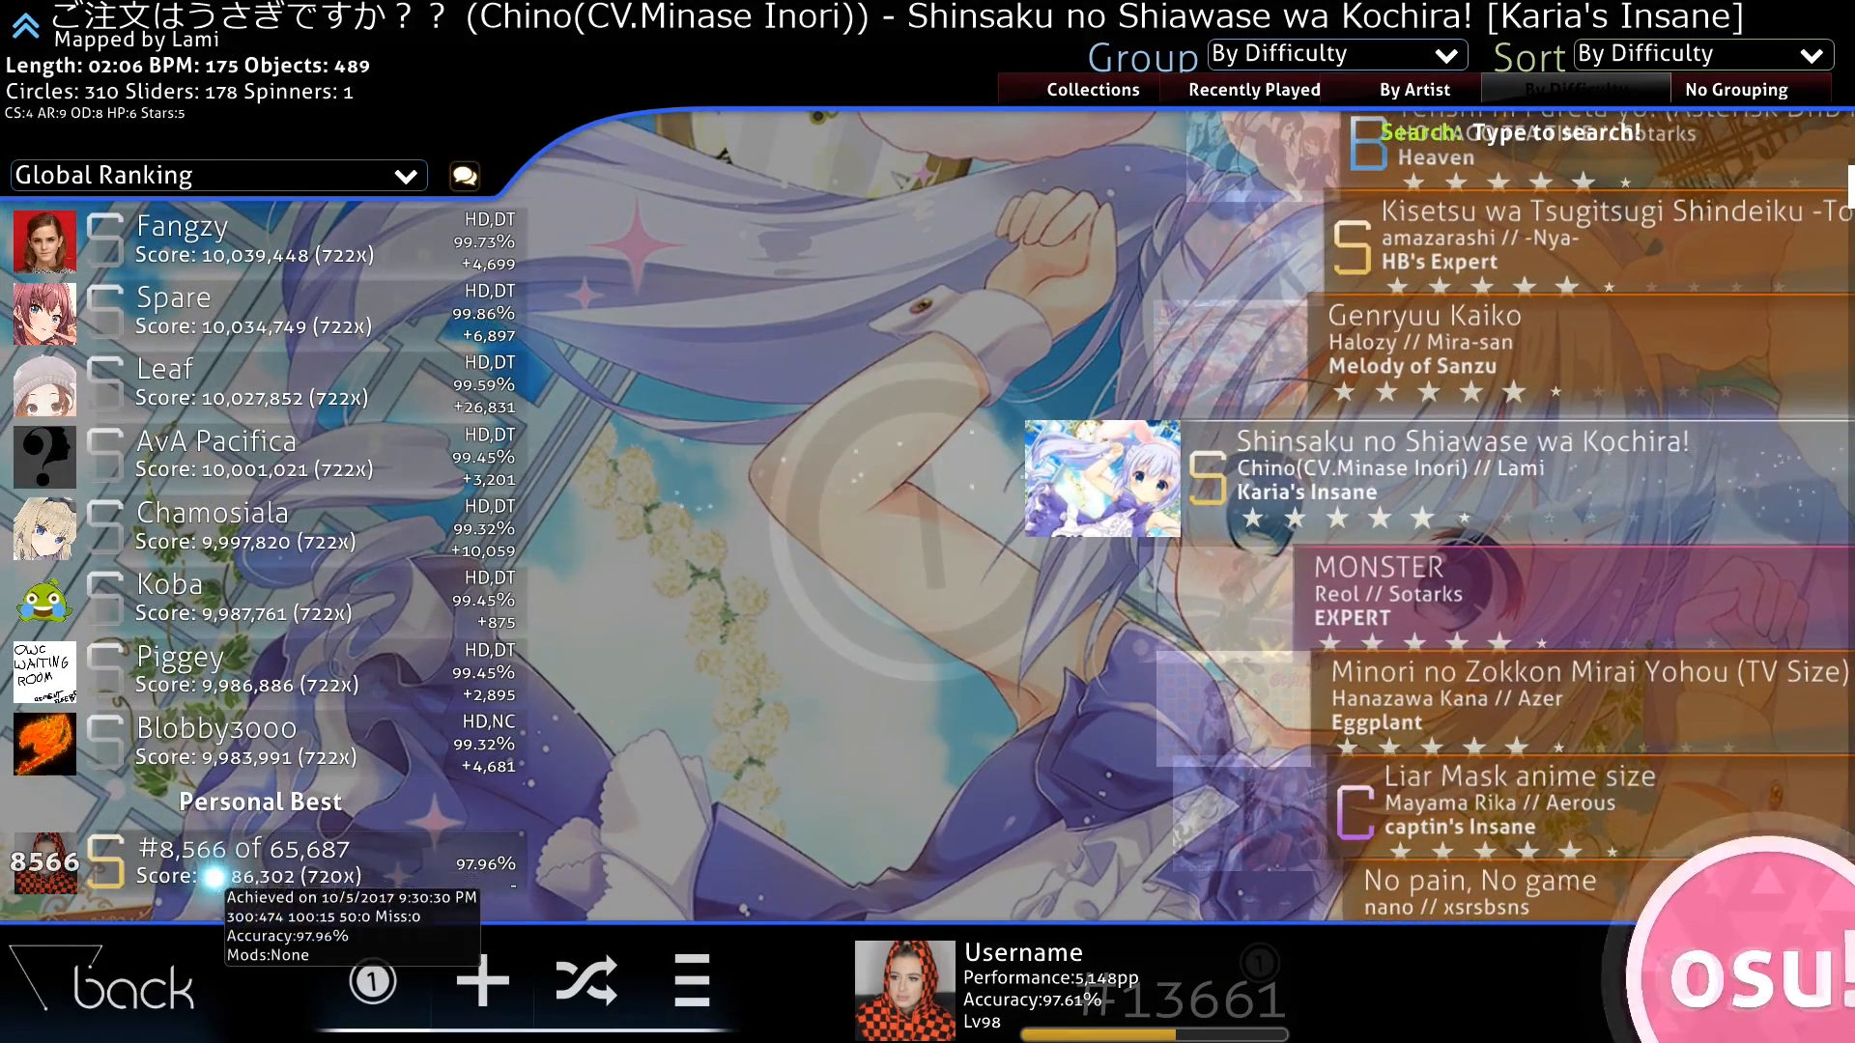
pyautogui.click(246, 863)
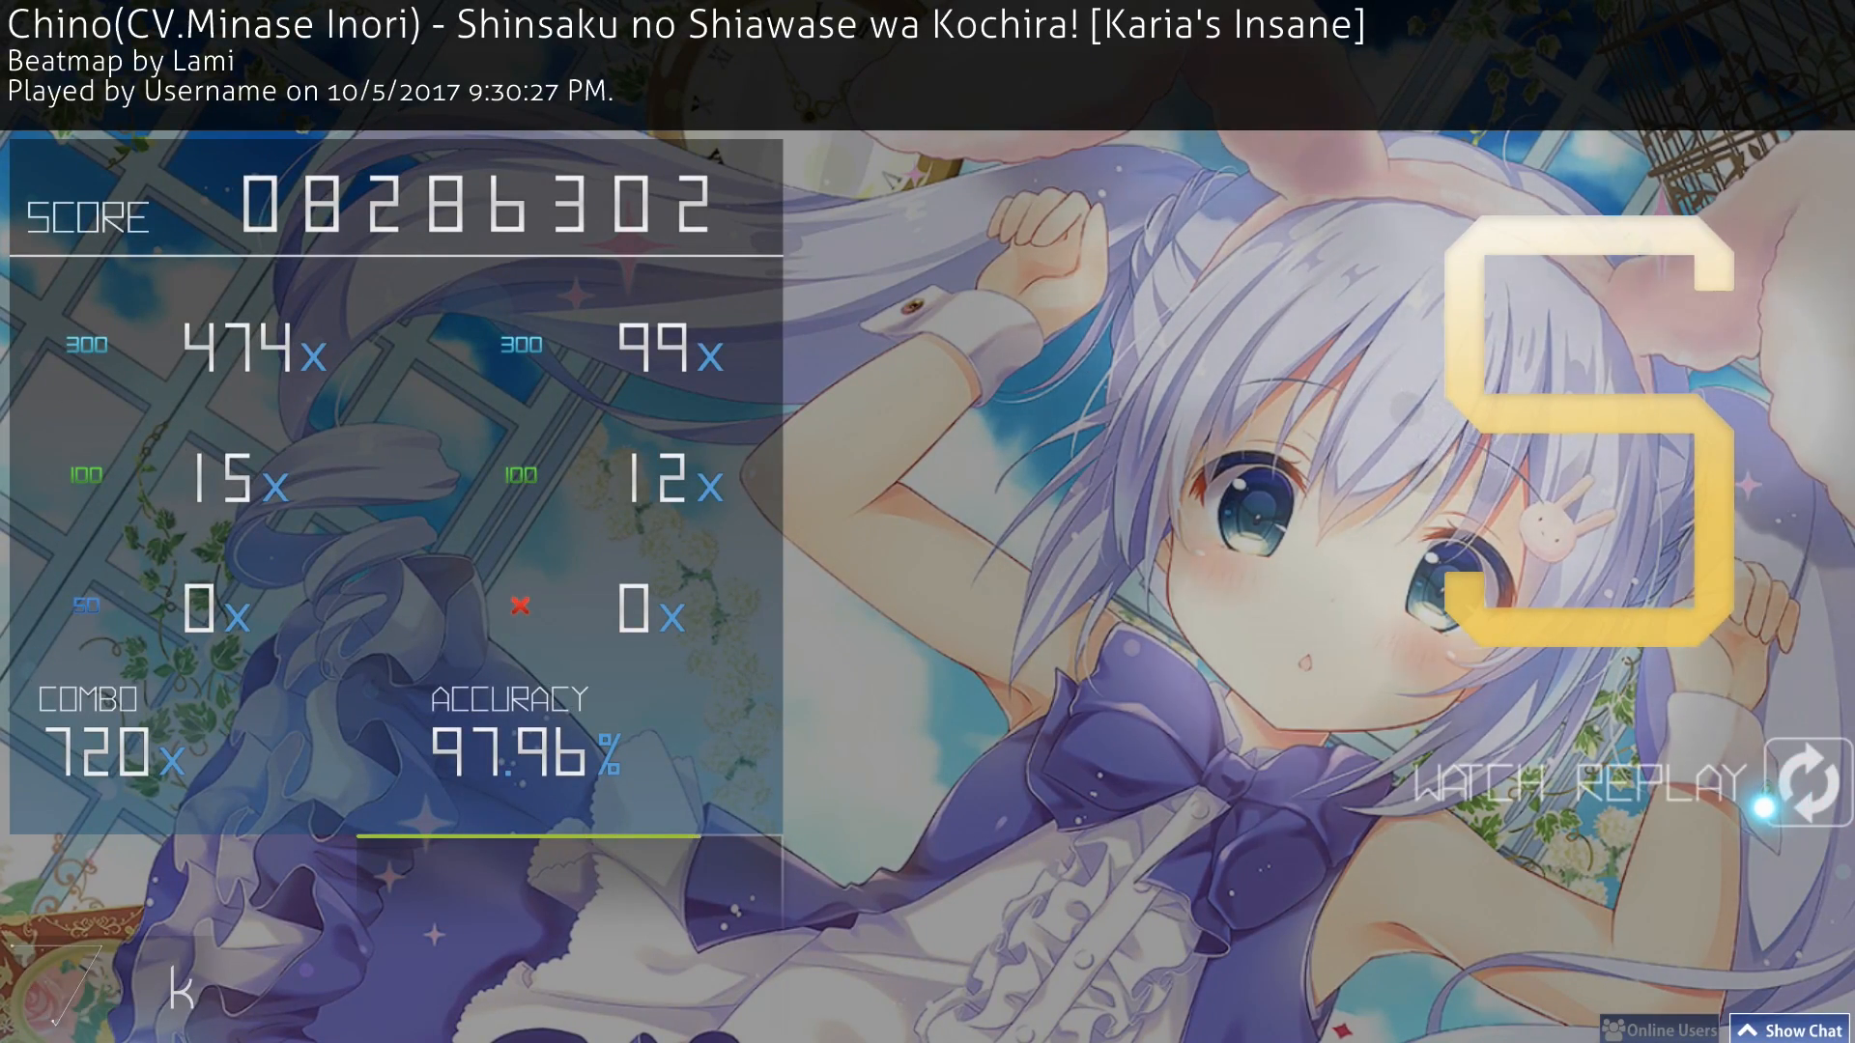
# Briefly watch the replay, then save the score's replay as an .osr file with F2.
pyautogui.click(1765, 806)
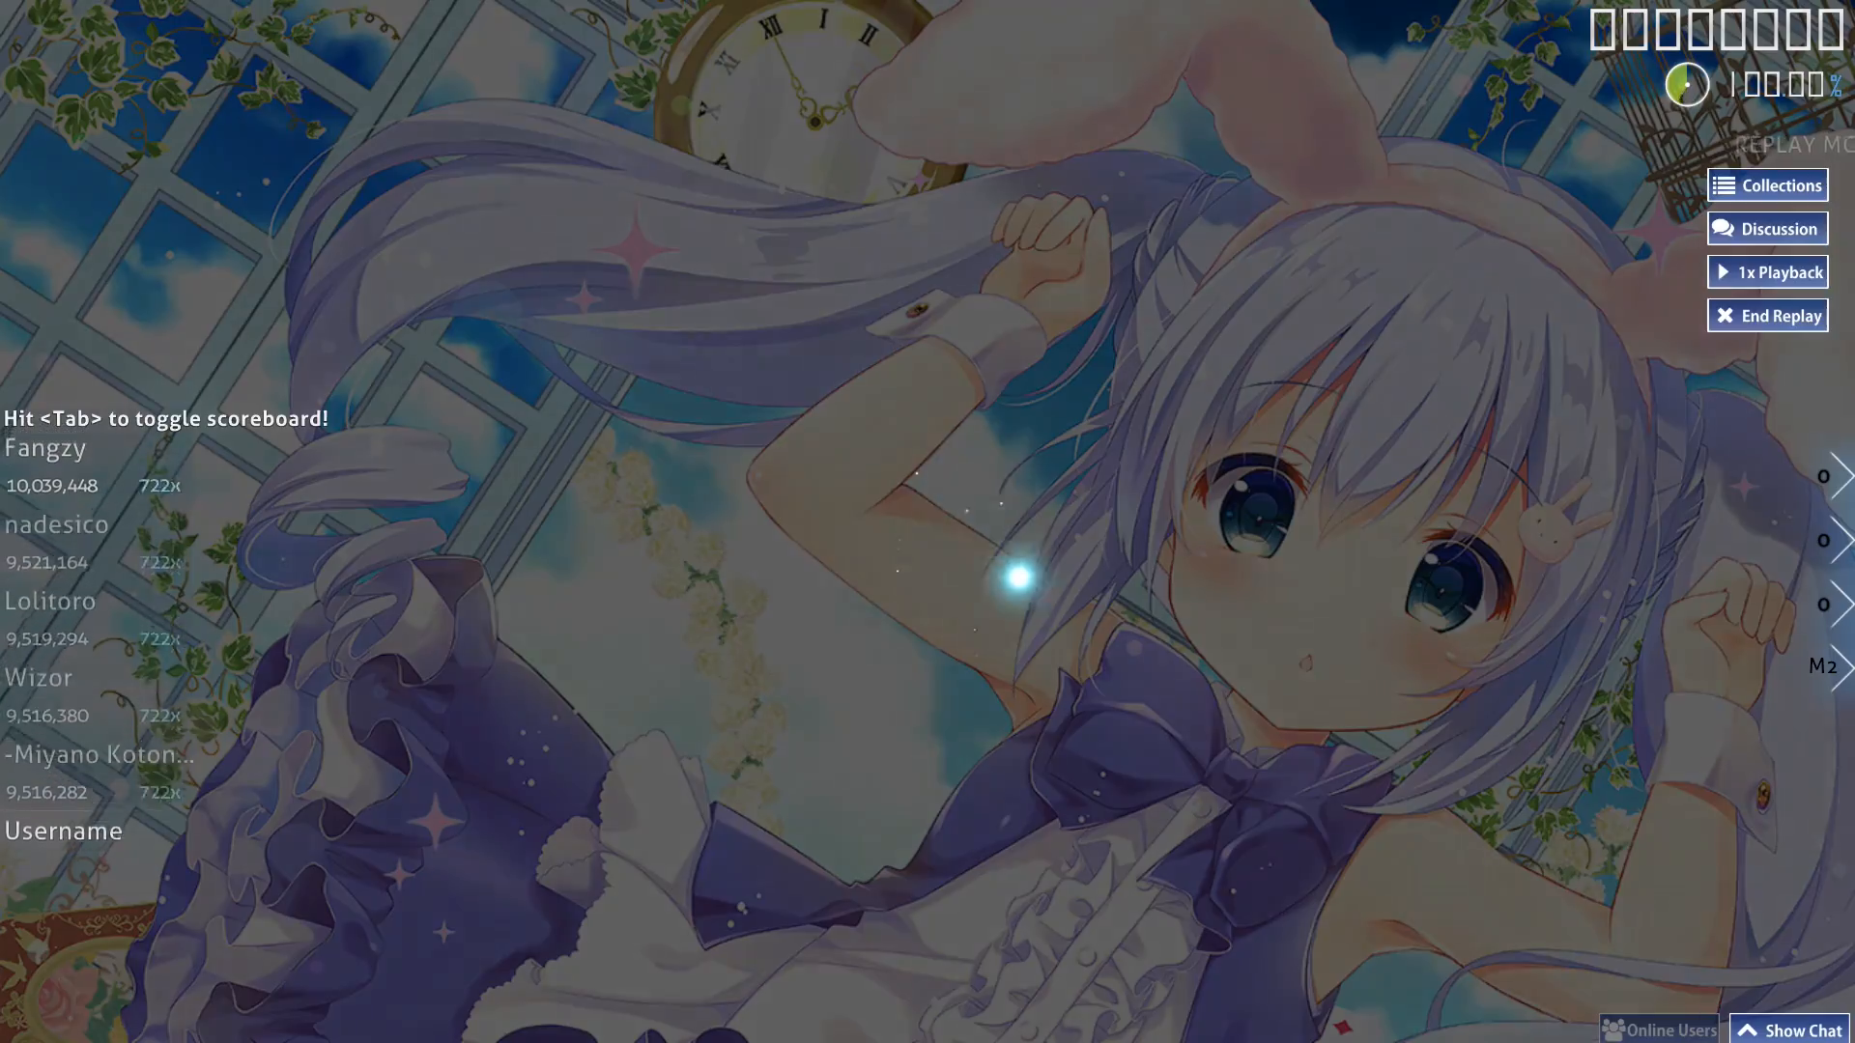
pyautogui.press('Escape')
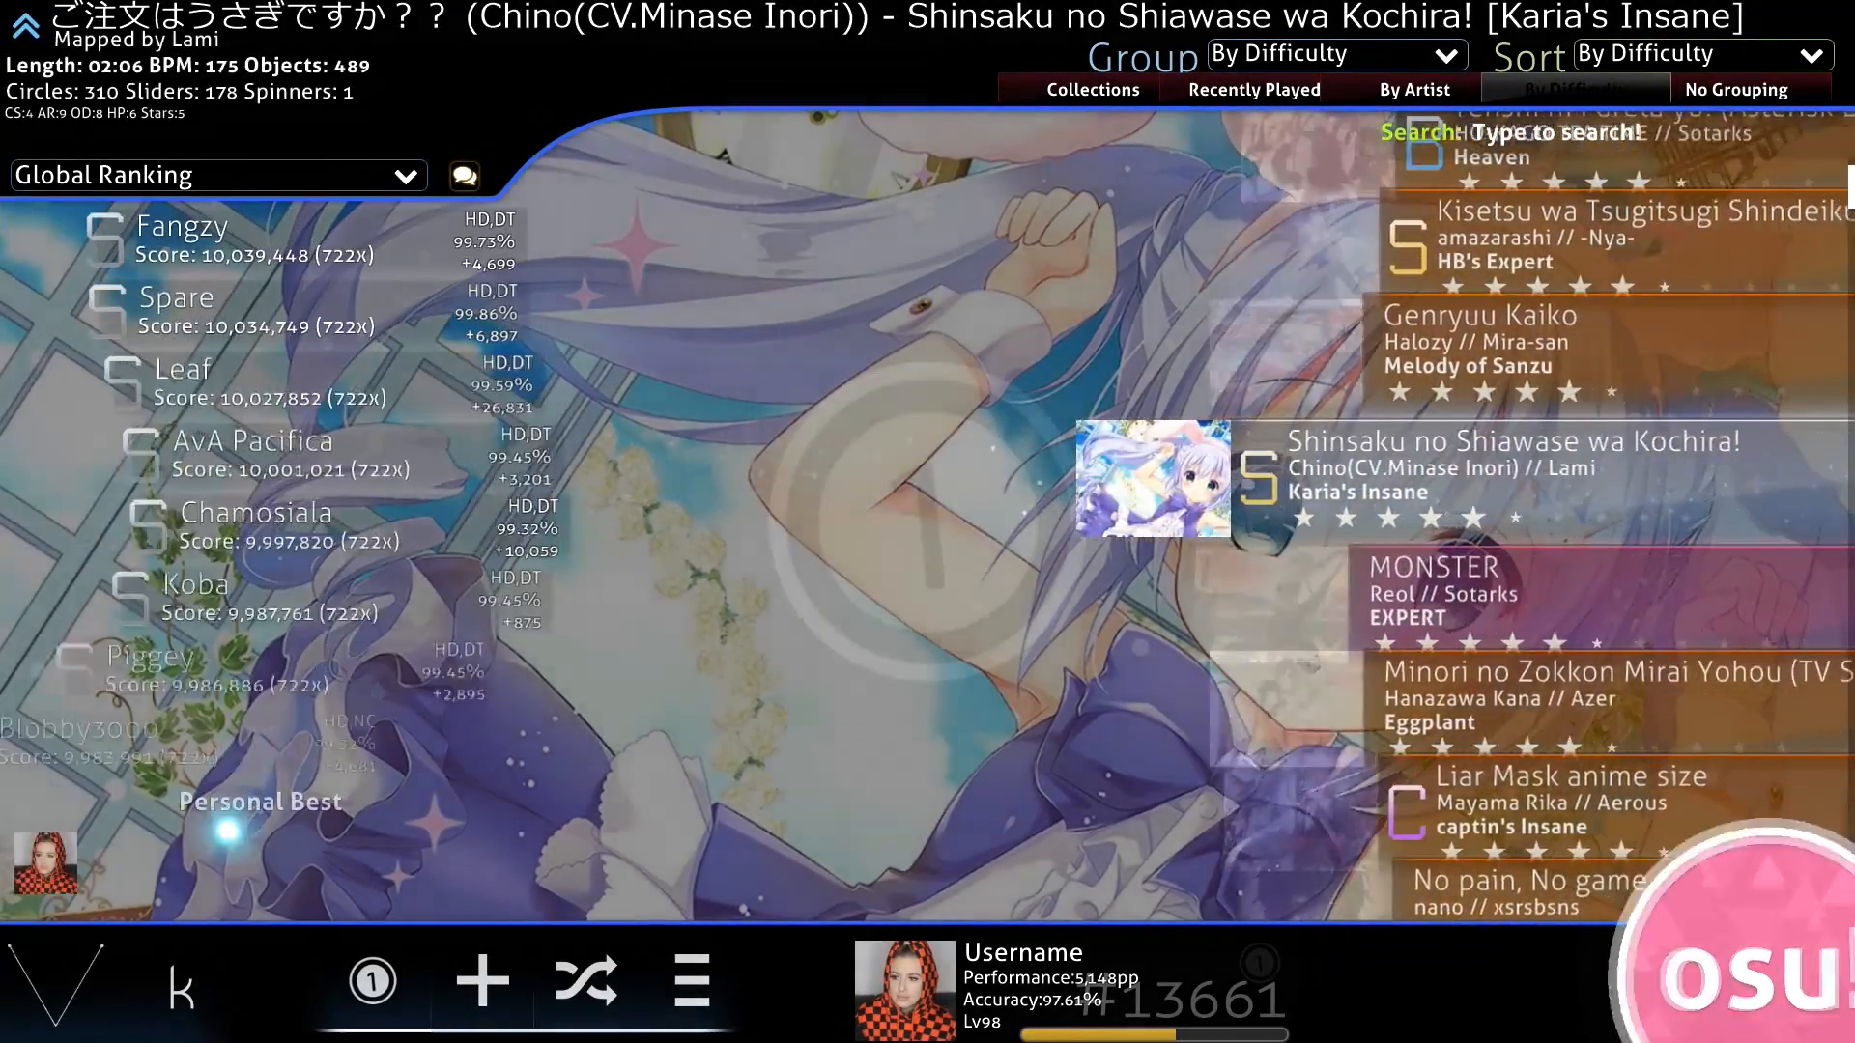
pyautogui.click(226, 817)
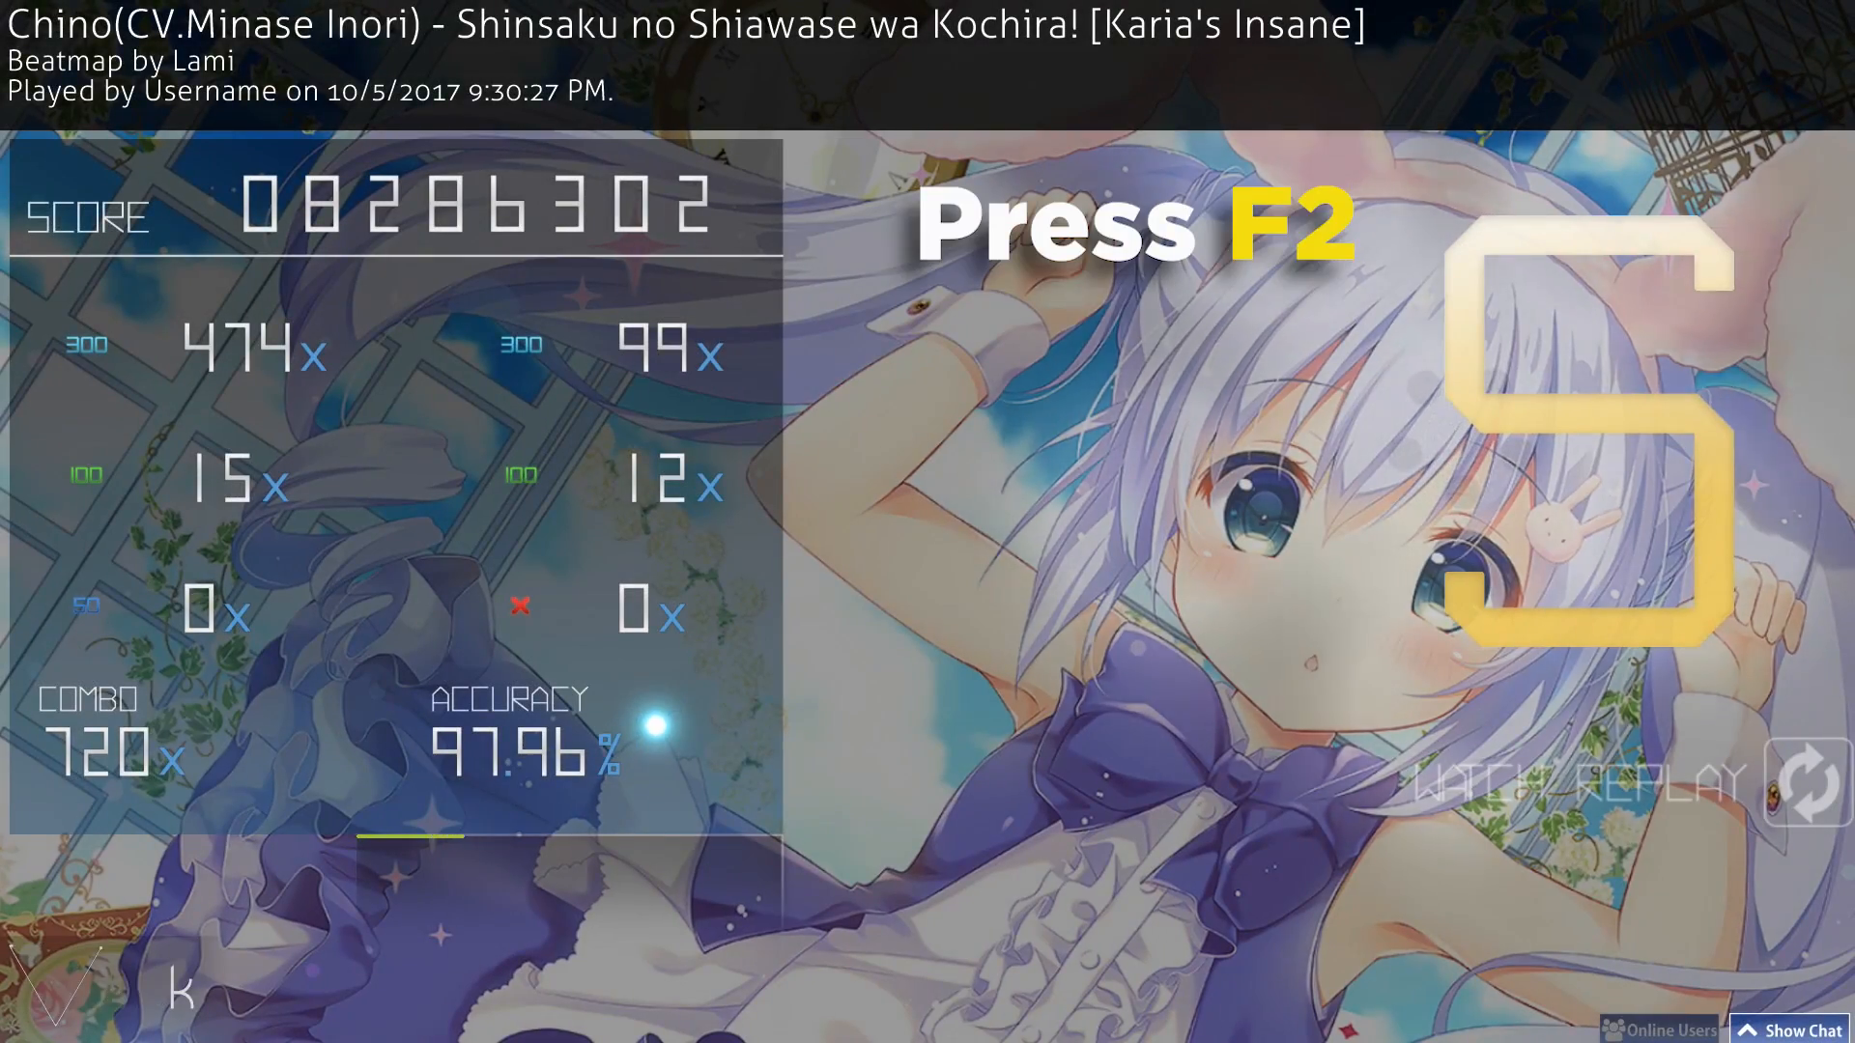
pyautogui.press('F2')
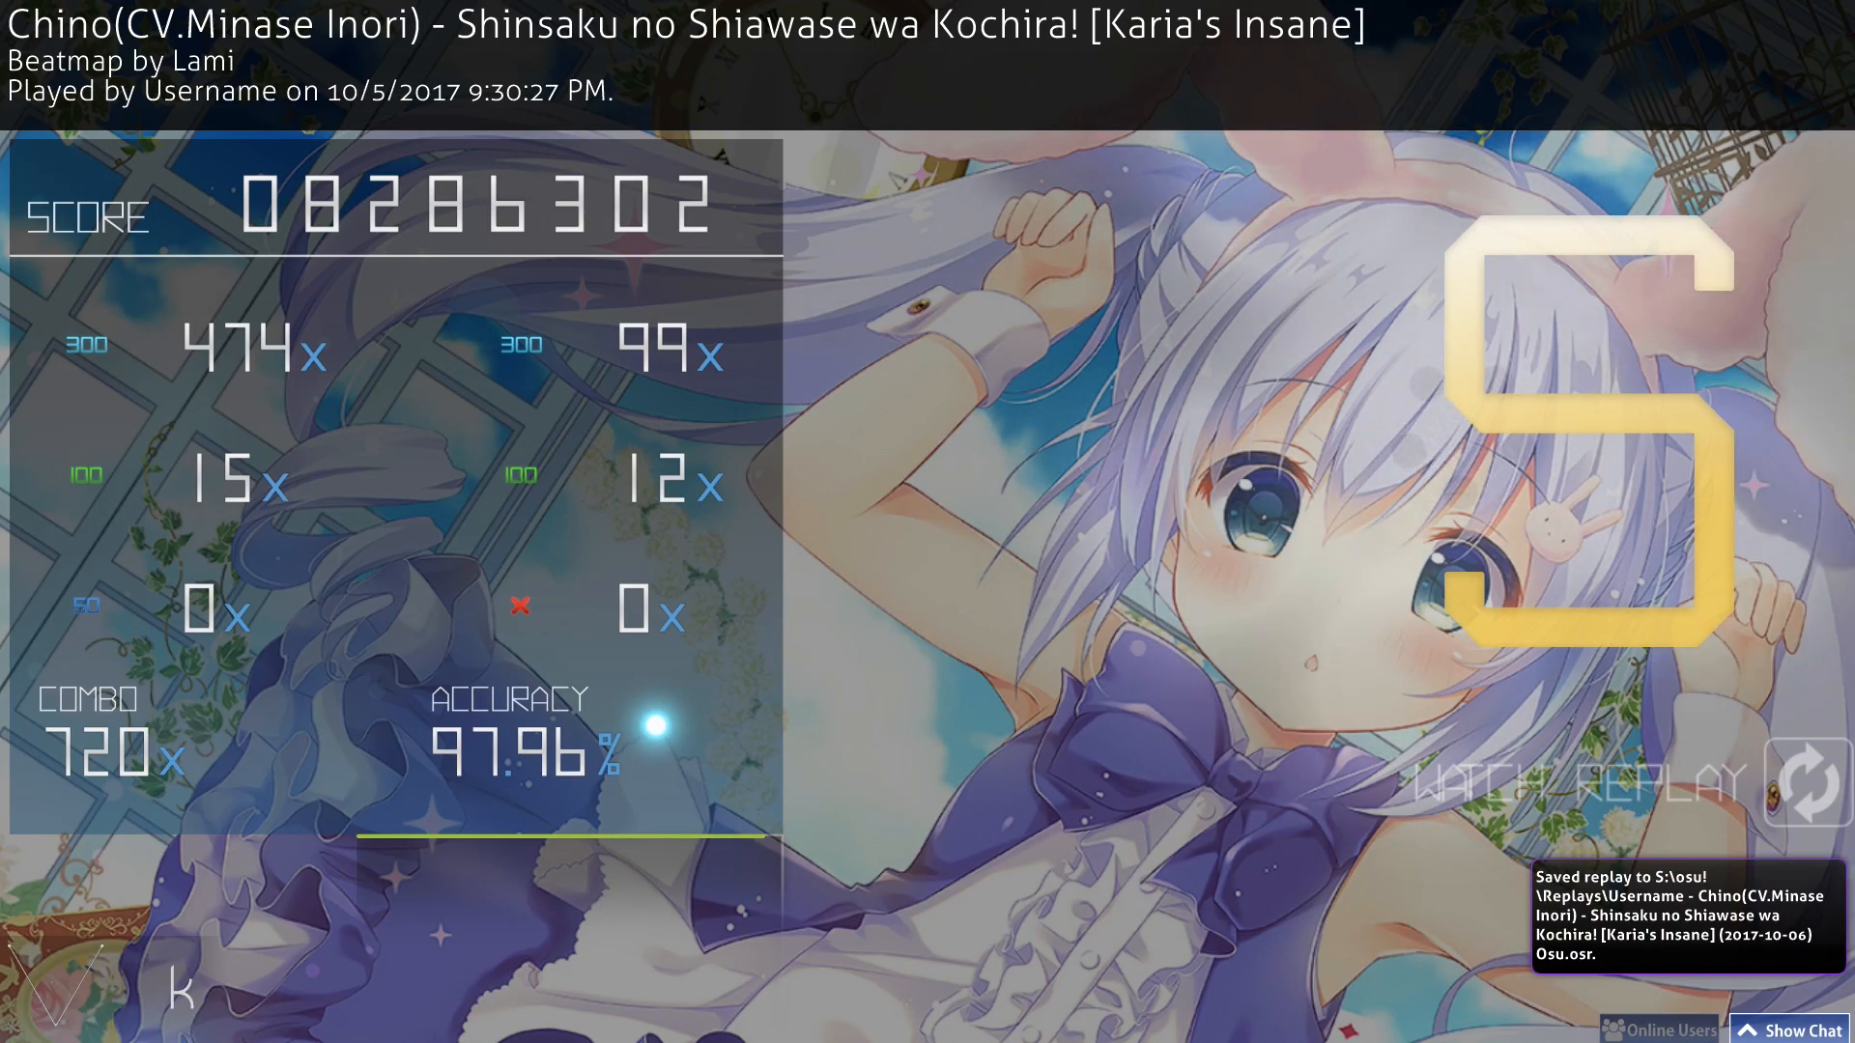
pyautogui.press('Escape')
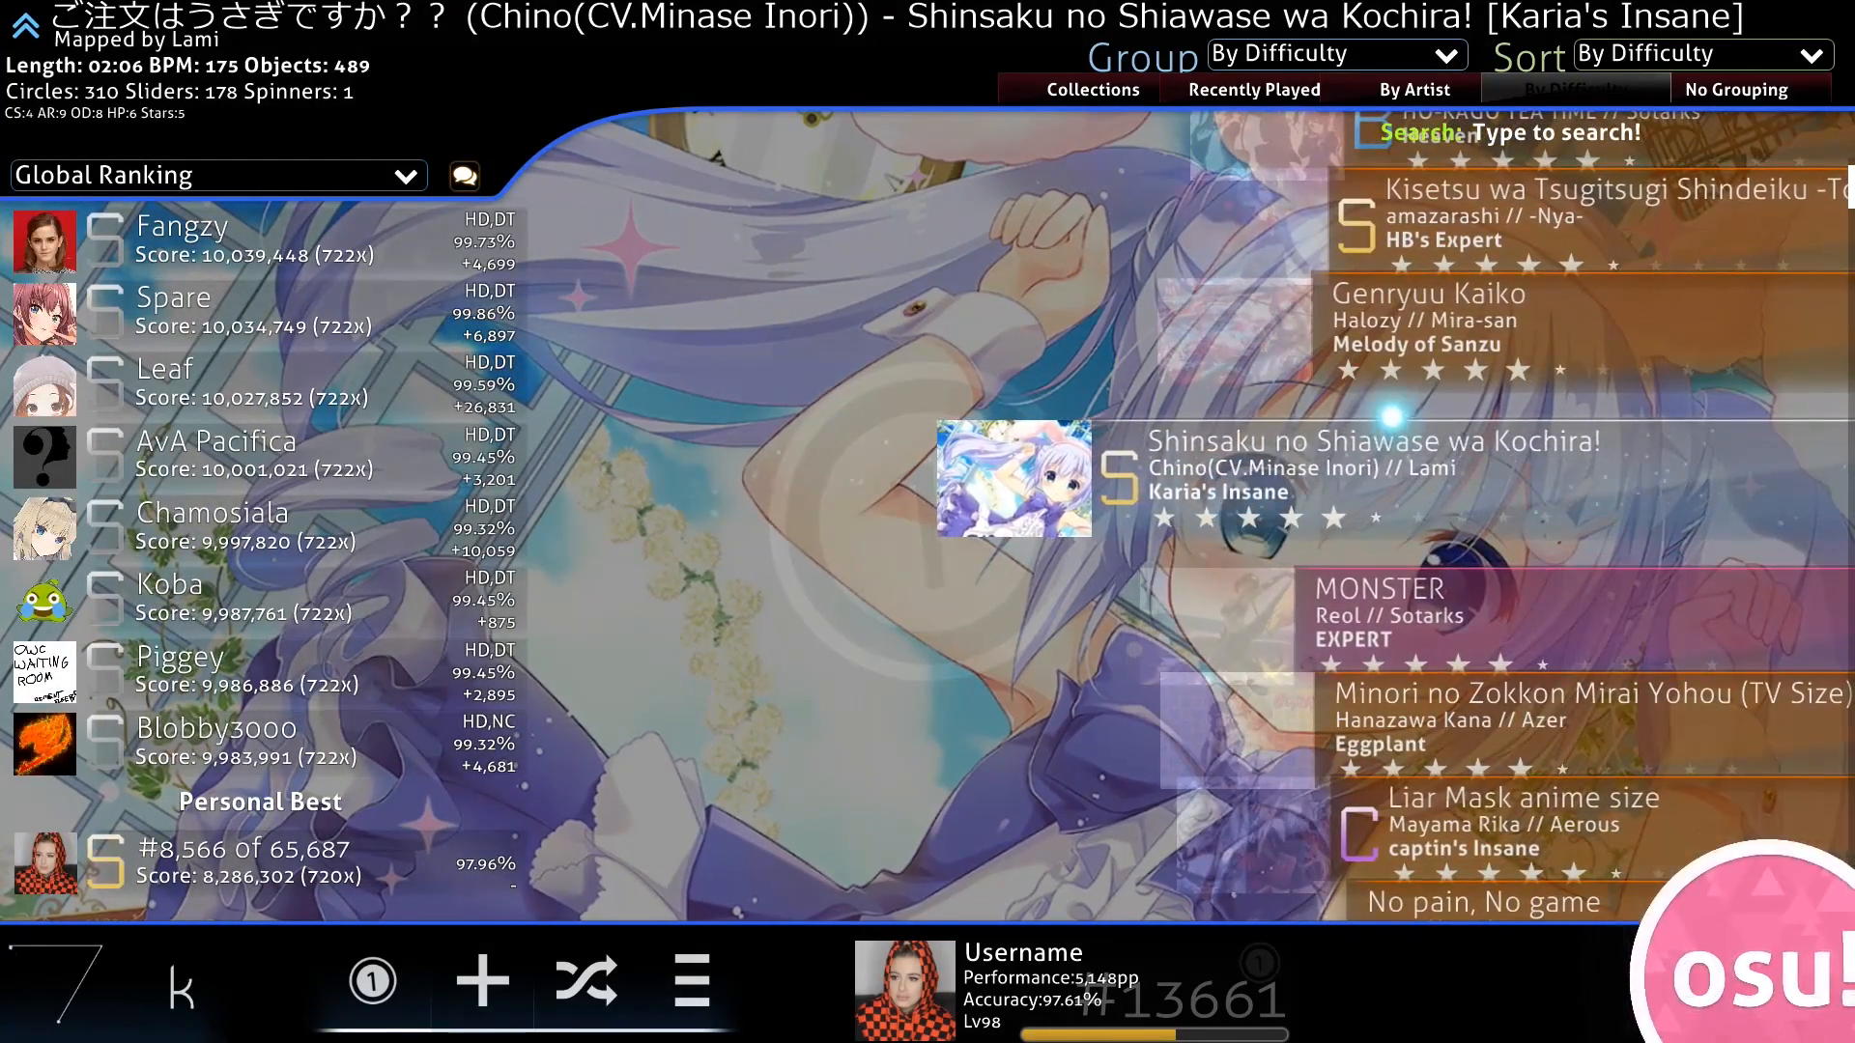
# Dismiss the beatmap options, go back to the main menu and pause the music.
pyautogui.rightClick(939, 687)
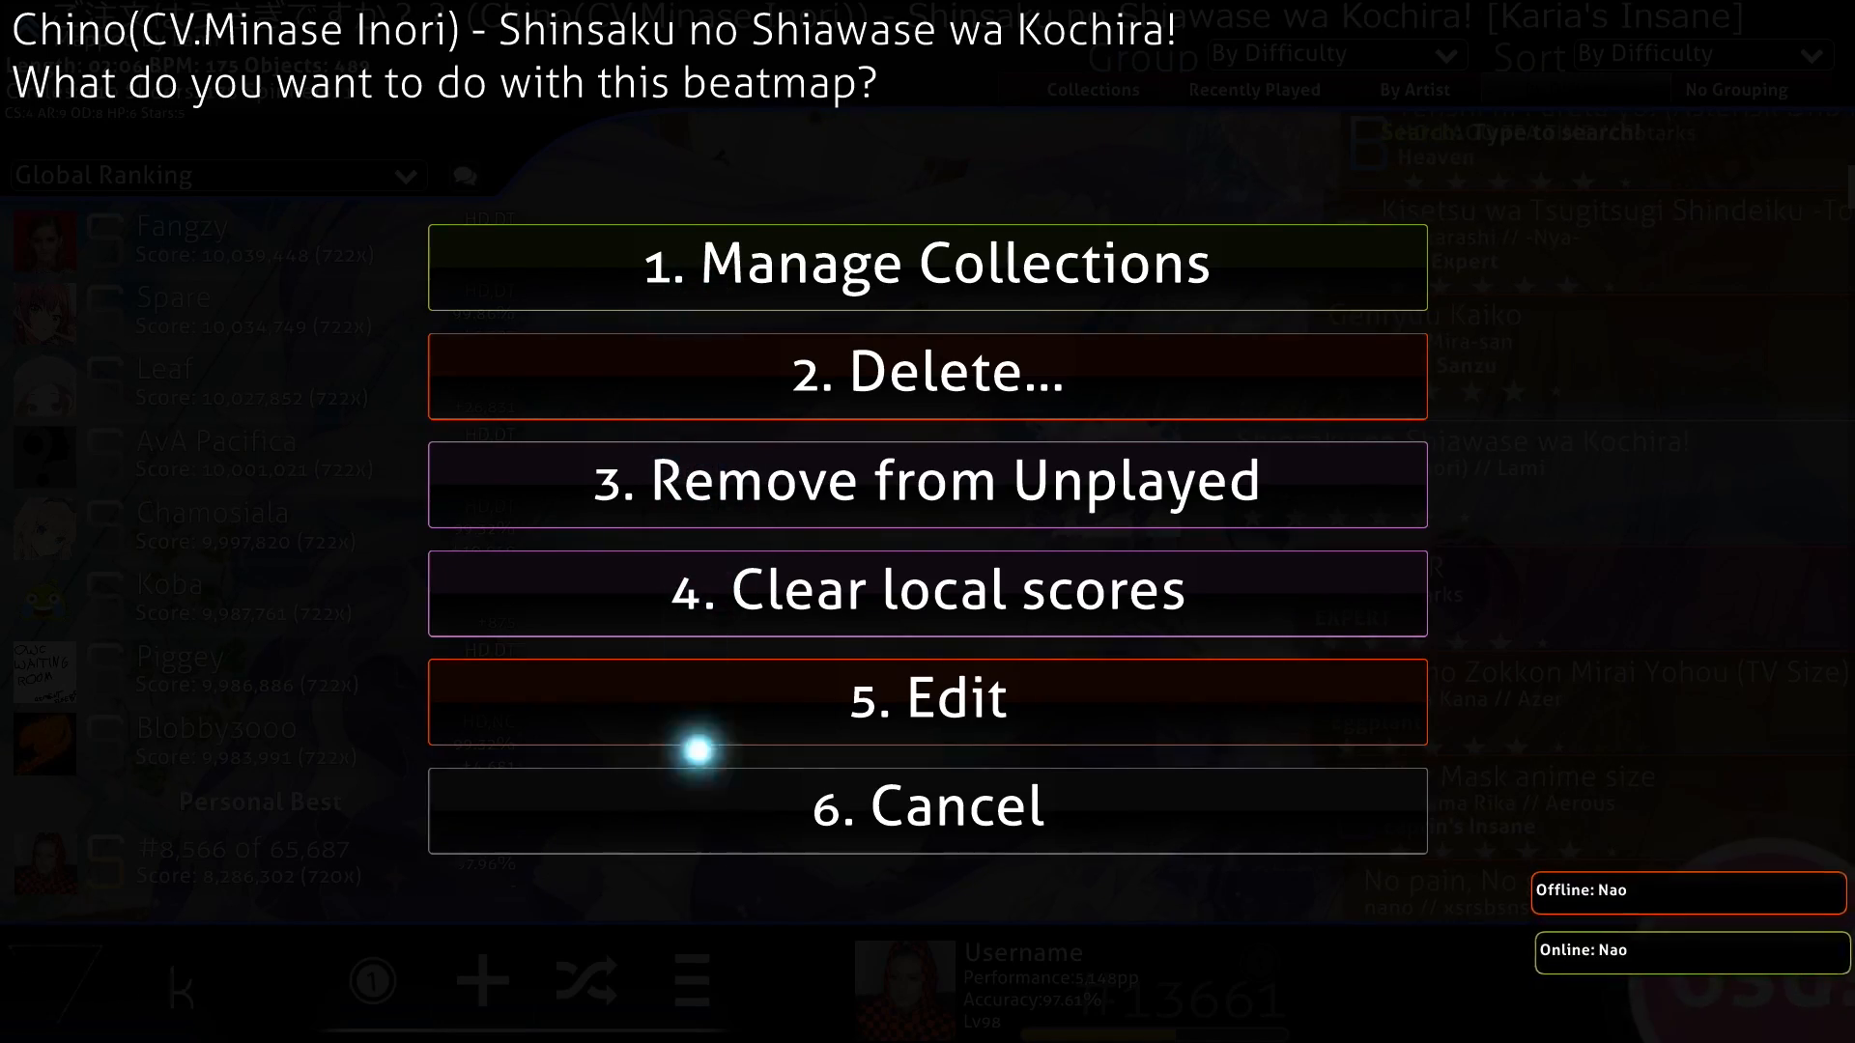
pyautogui.click(676, 841)
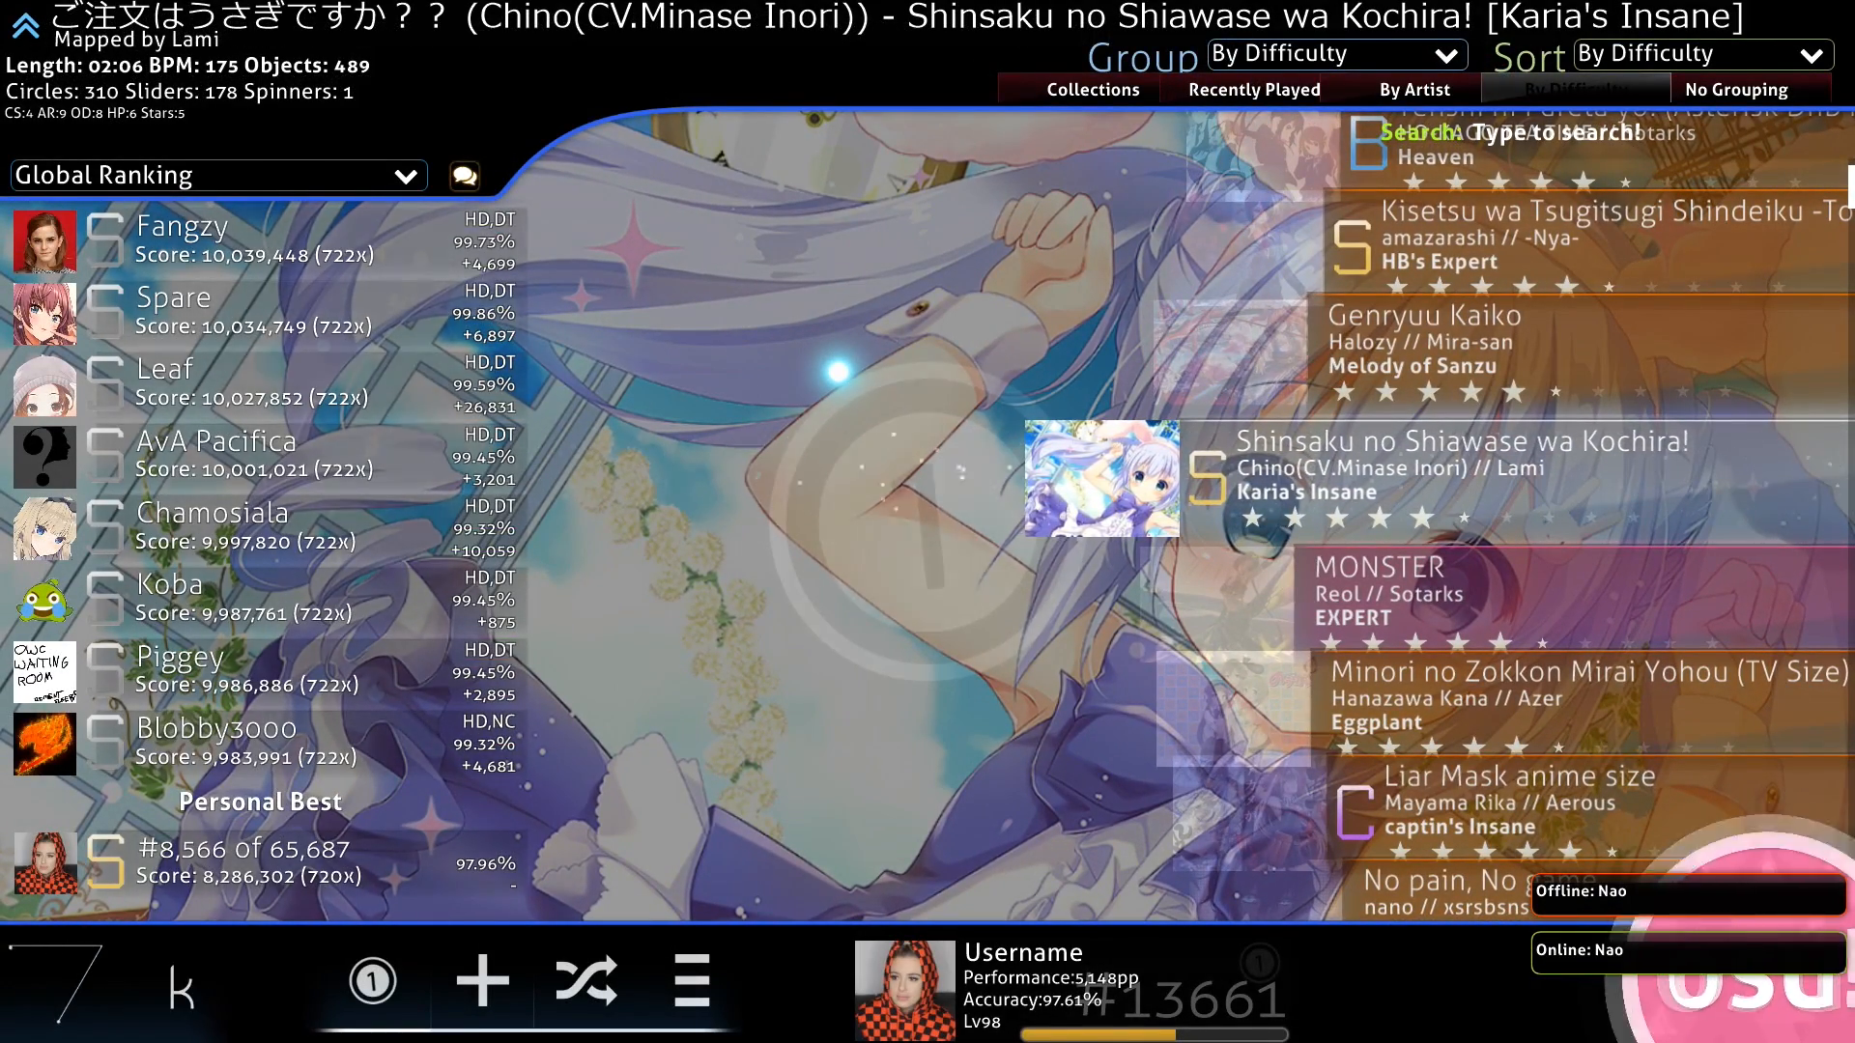
pyautogui.click(145, 992)
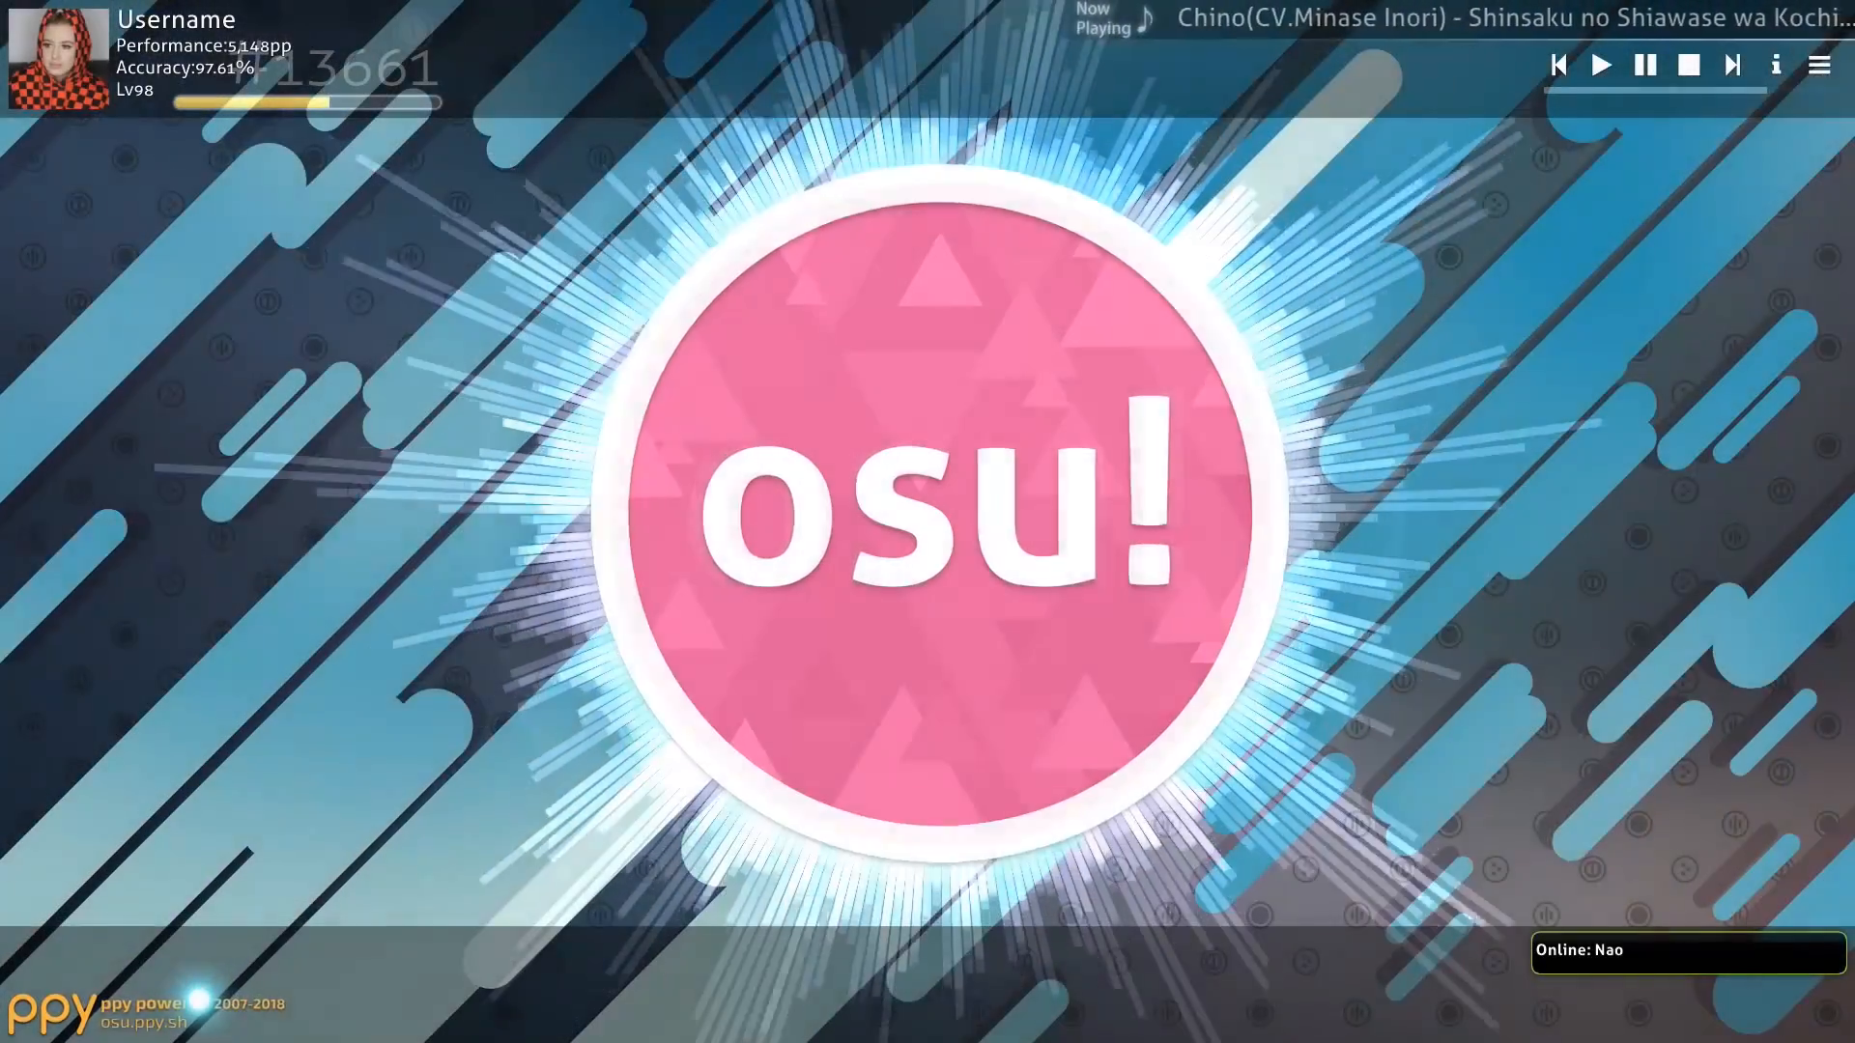
pyautogui.press('c')
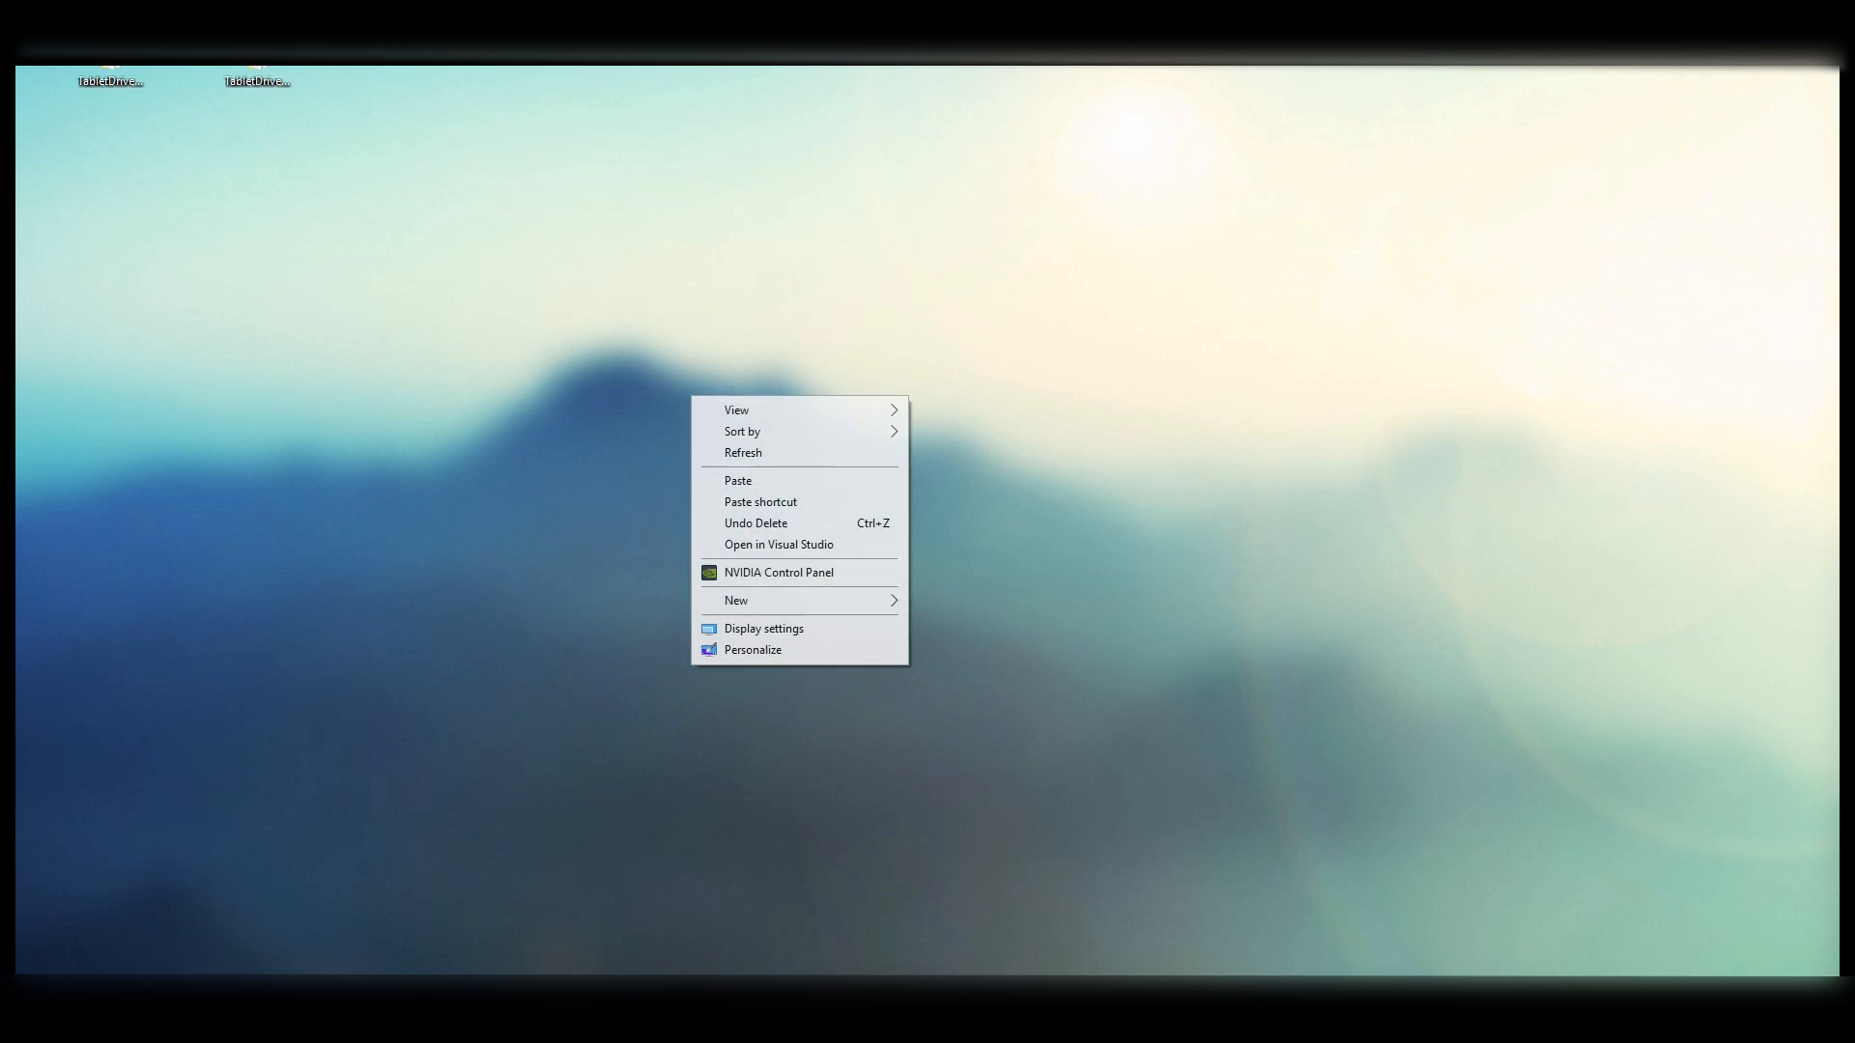
# Create a desktop folder named Username and enter it.
pyautogui.click(951, 601)
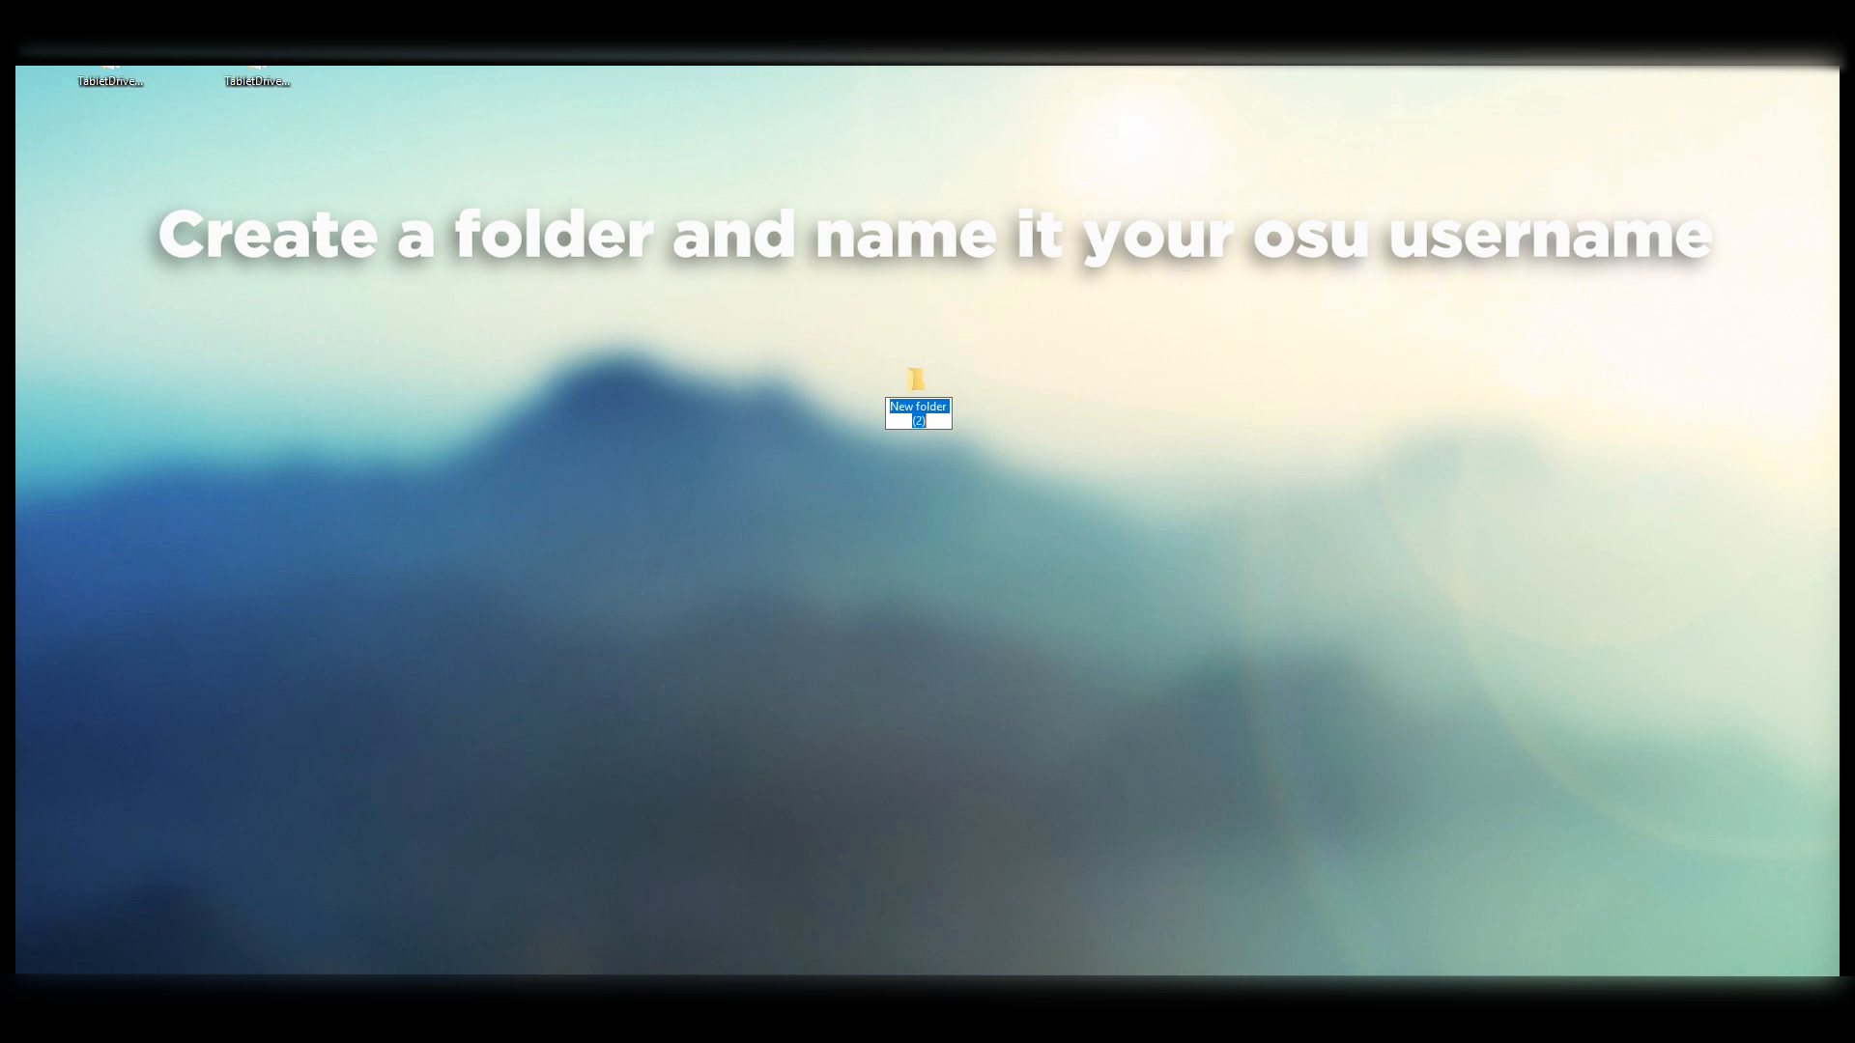
pyautogui.write('Username')
pyautogui.press('Return')
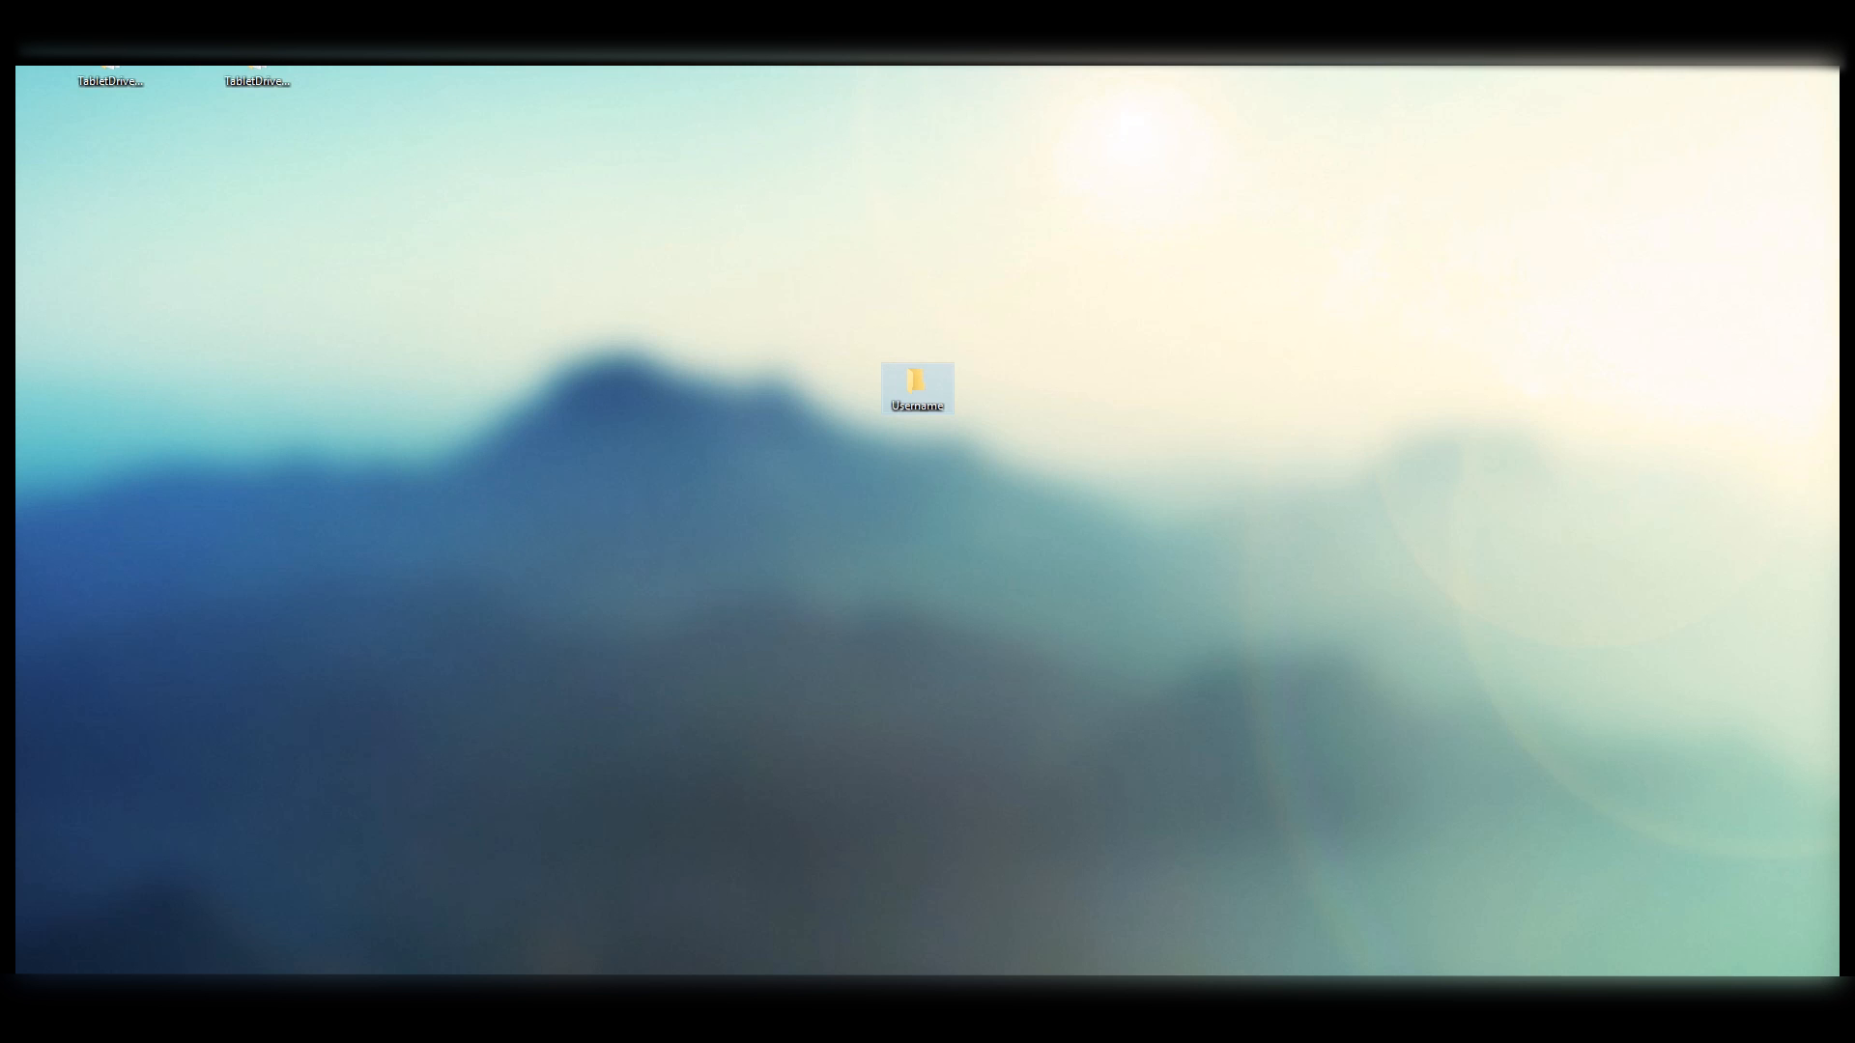
pyautogui.click(1305, 464)
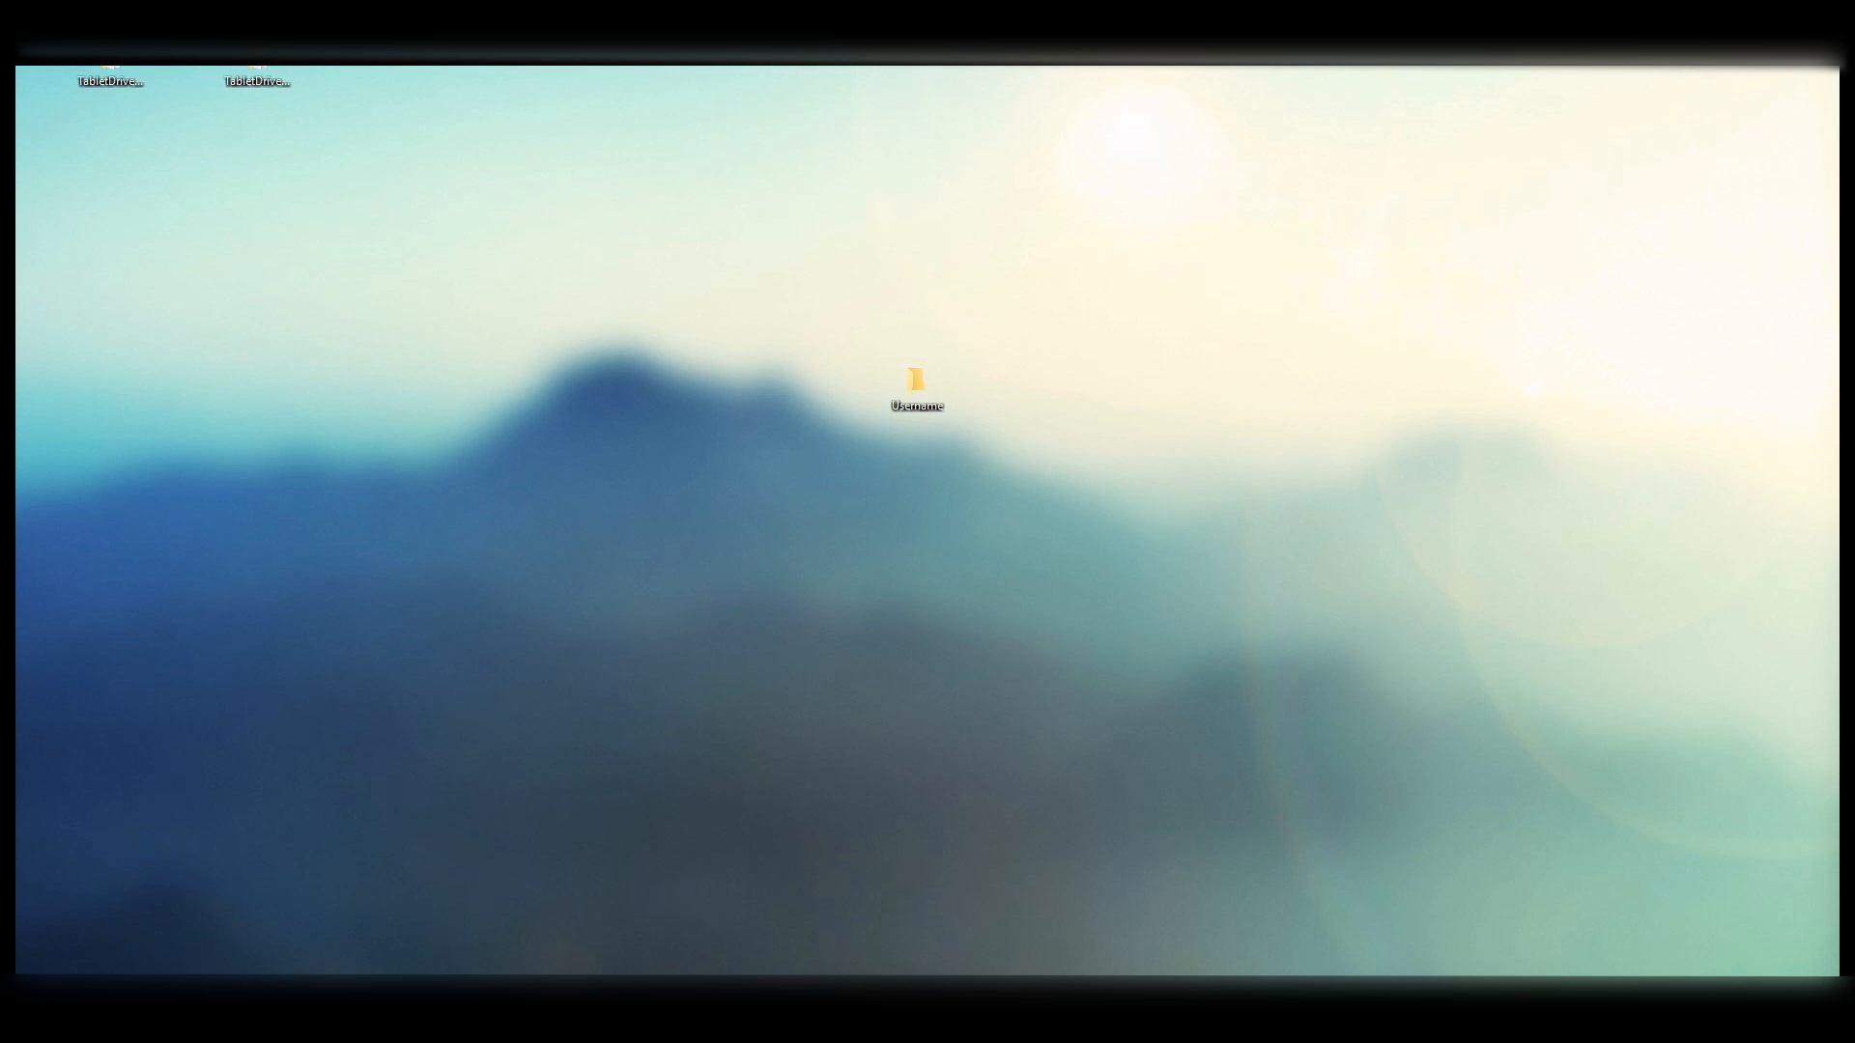
pyautogui.doubleClick(915, 380)
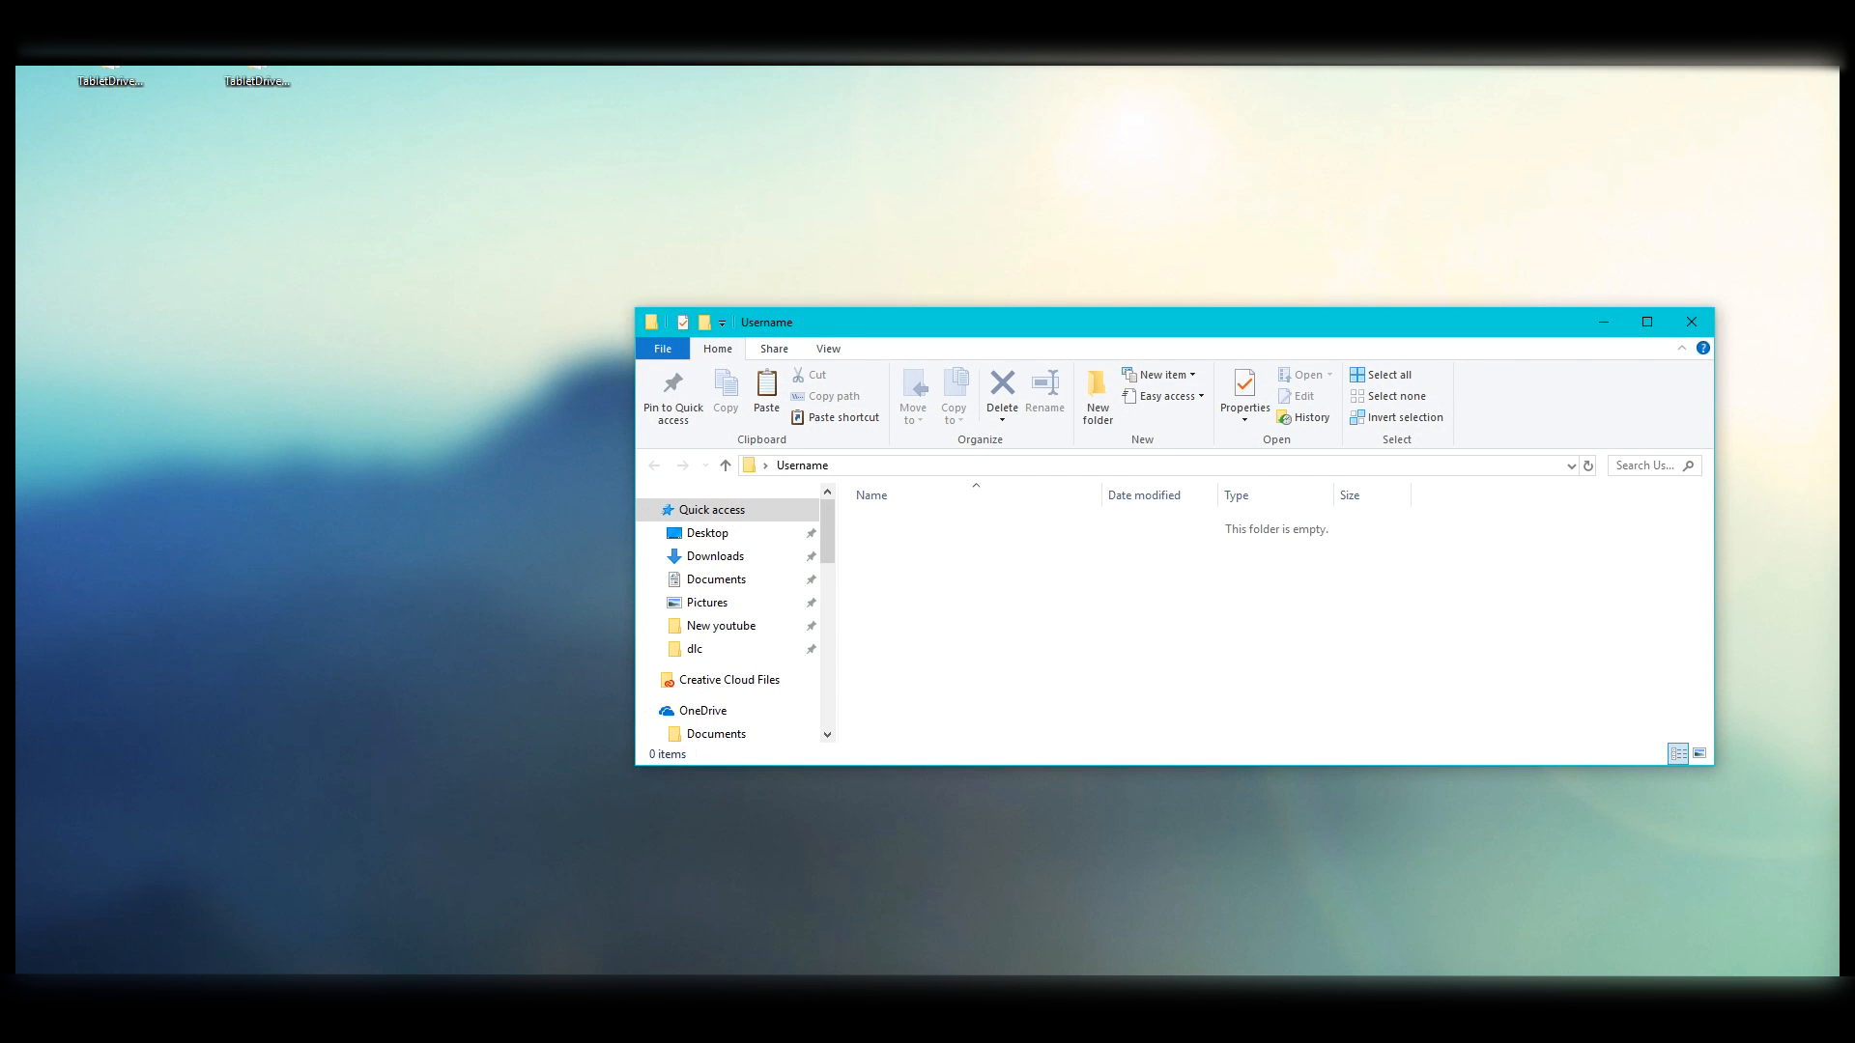
# Arrange the SSD (S:) and Username folder windows side by side.
pyautogui.click(110, 942)
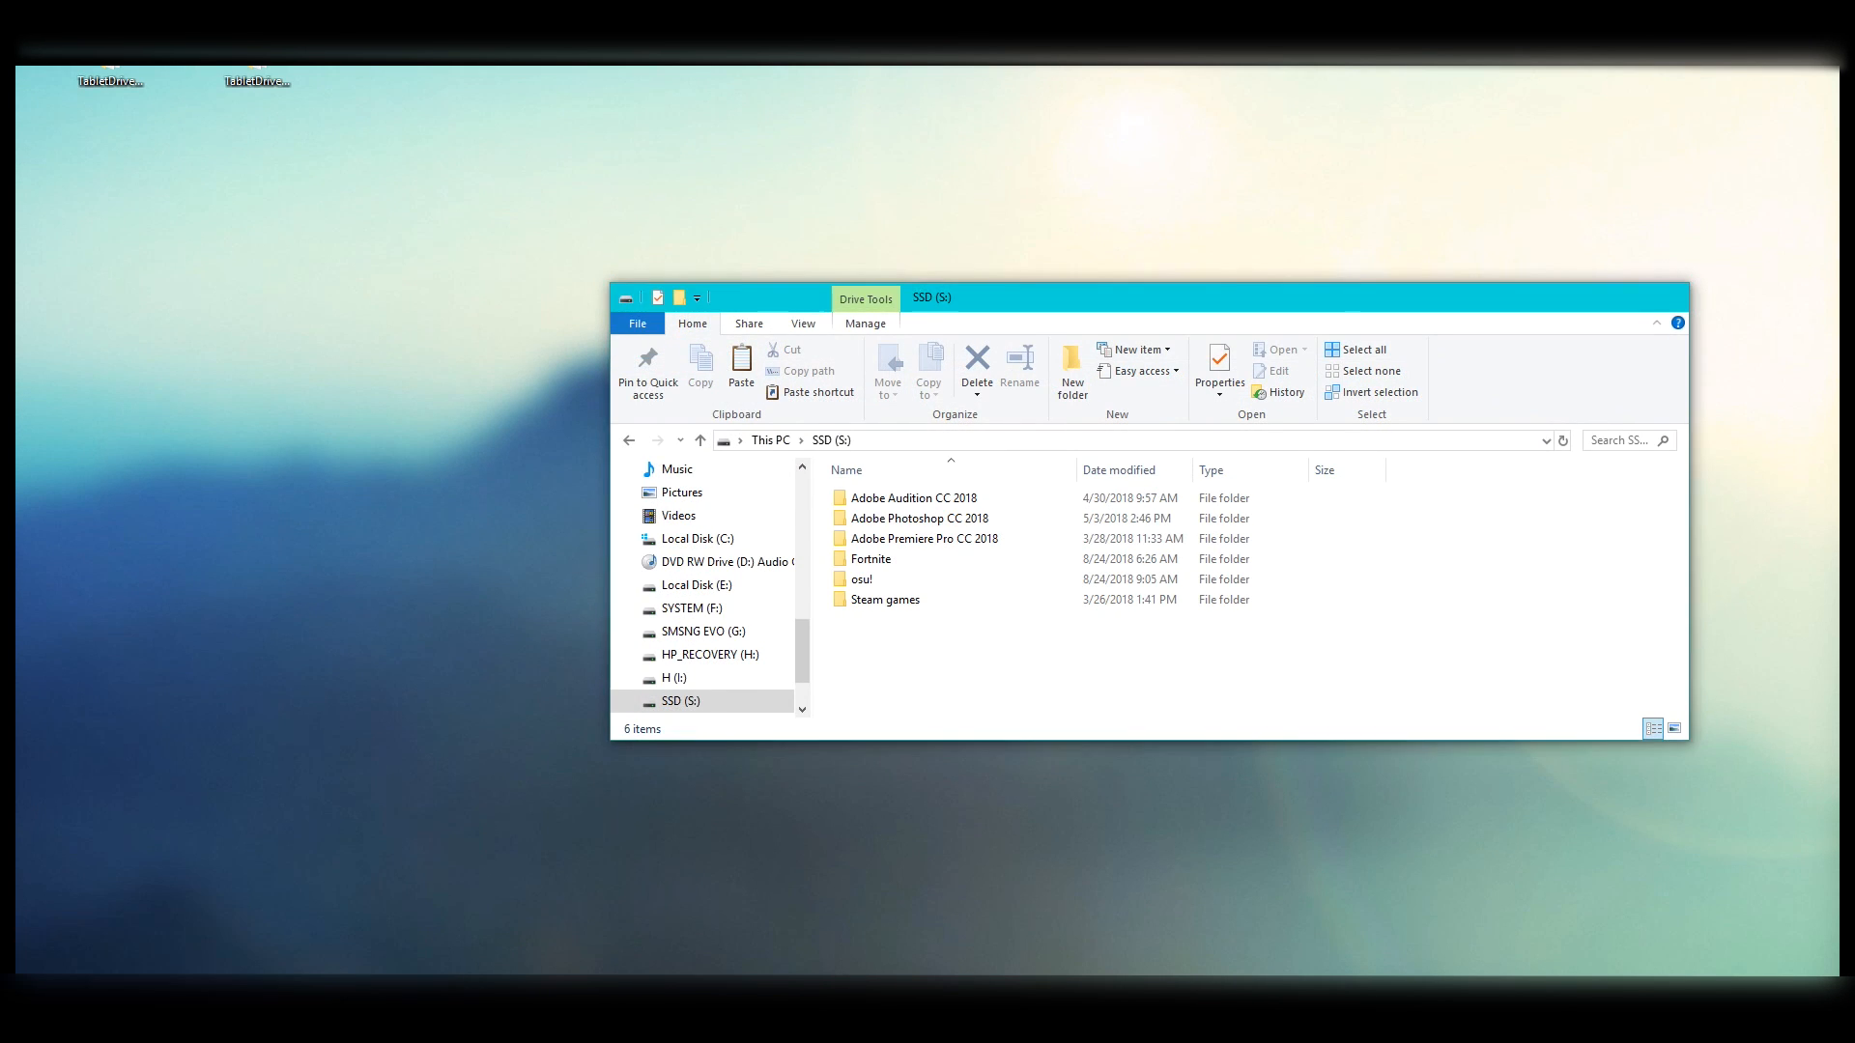
pyautogui.moveTo(1032, 298); pyautogui.dragTo(1109, 178)
pyautogui.click(1159, 580)
pyautogui.moveTo(768, 322); pyautogui.dragTo(421, 328)
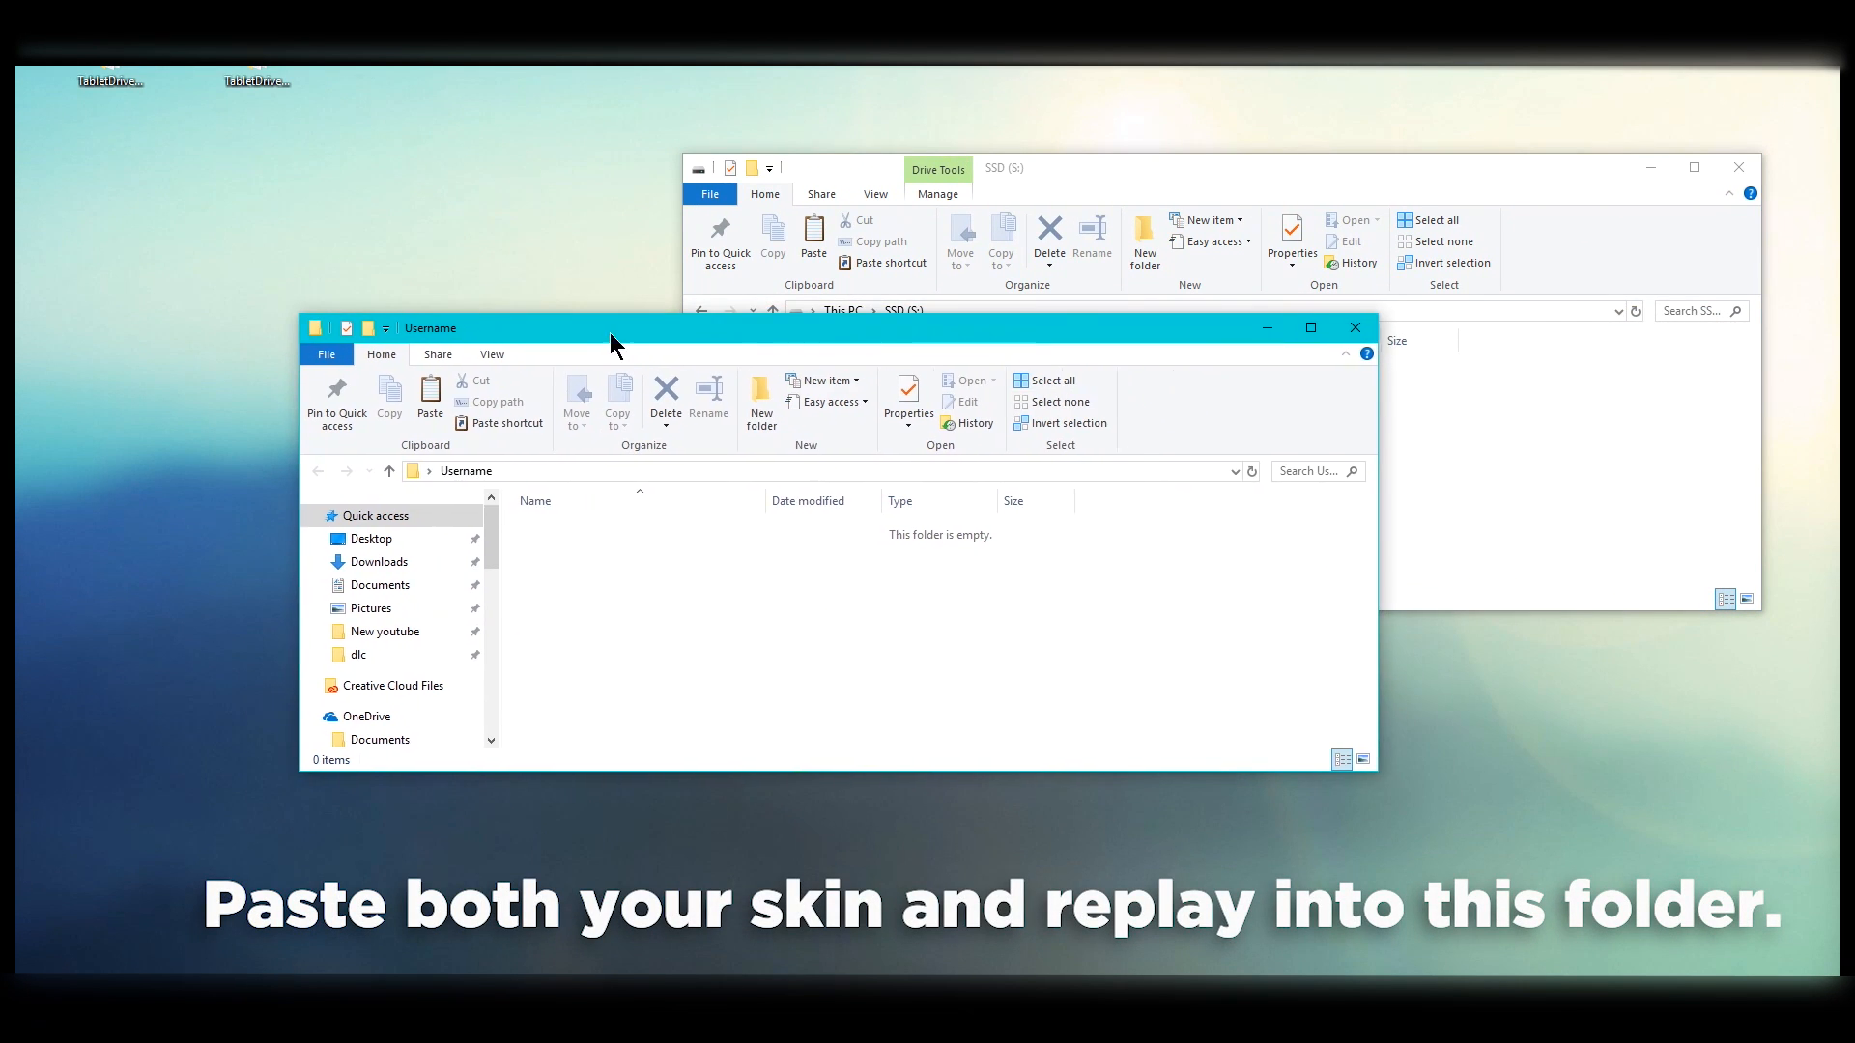
pyautogui.moveTo(1098, 174); pyautogui.dragTo(1096, 209)
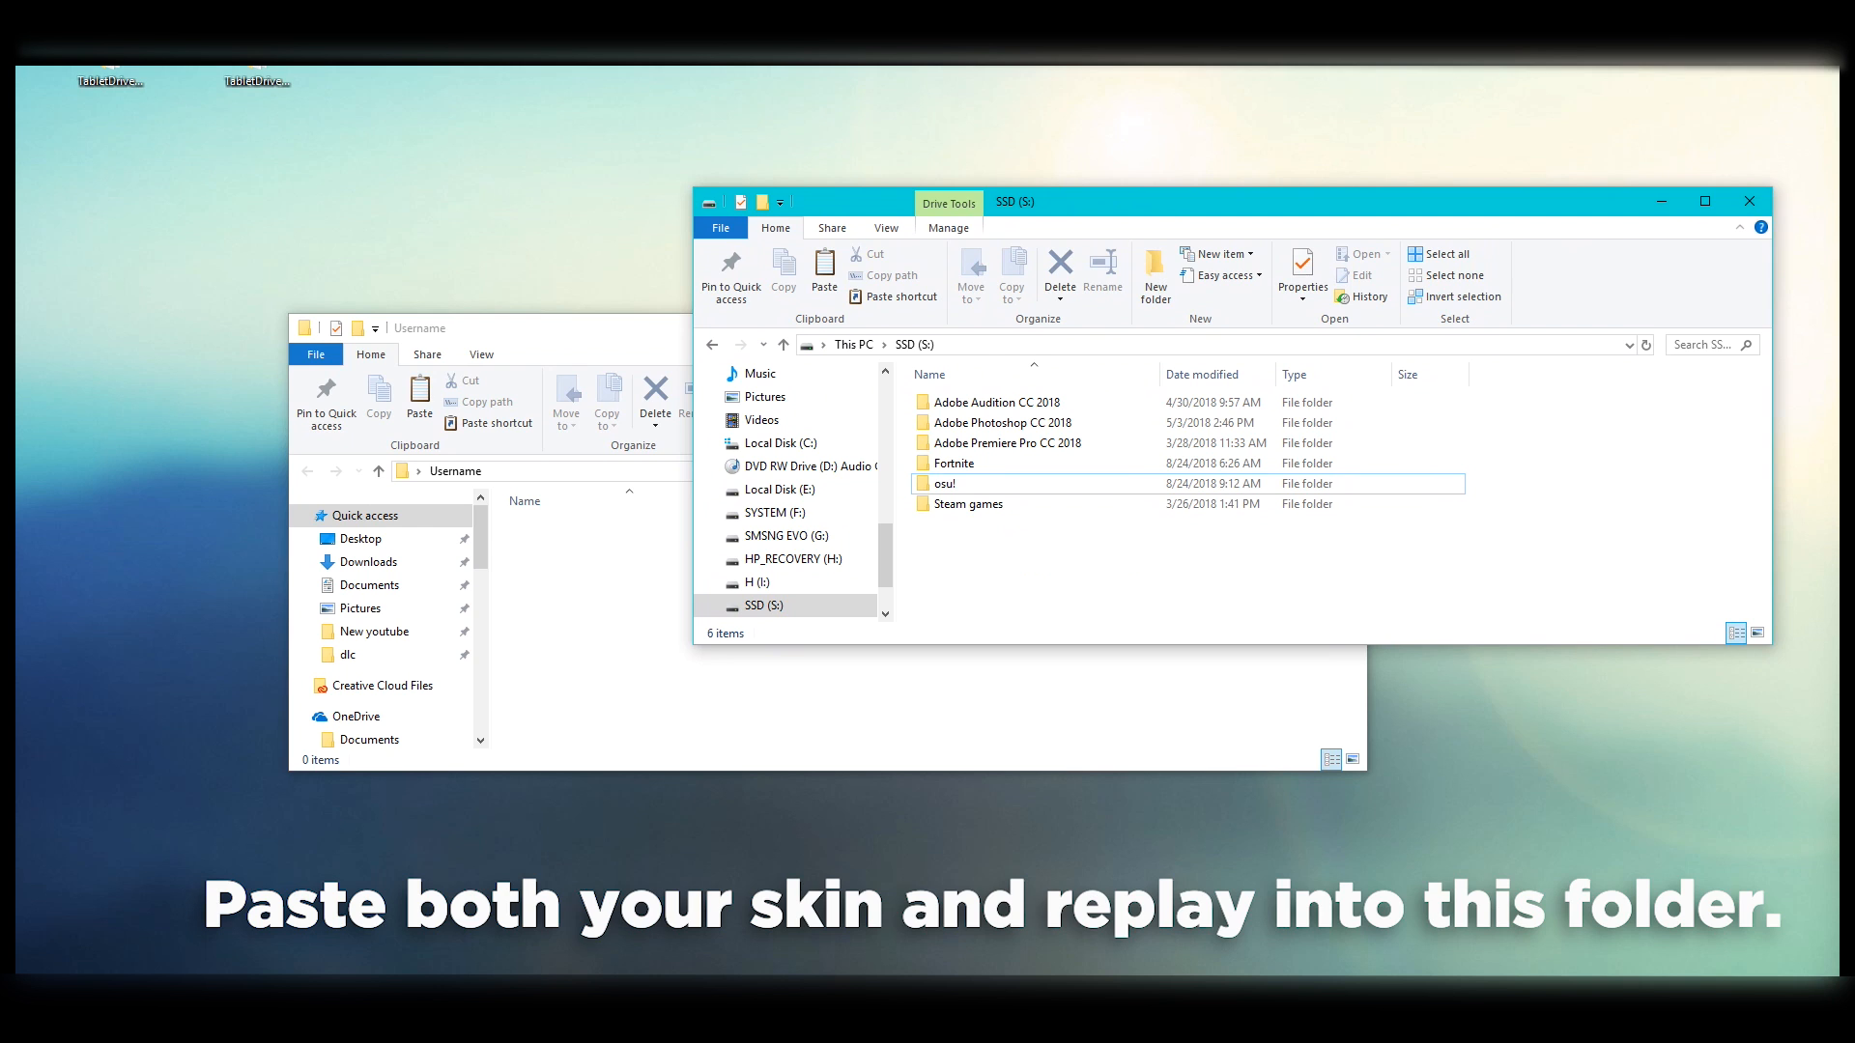
# Copy the YUGEN FINAL - Widescreen skin from S:\osu!\Exports into the Username folder.
pyautogui.doubleClick(946, 485)
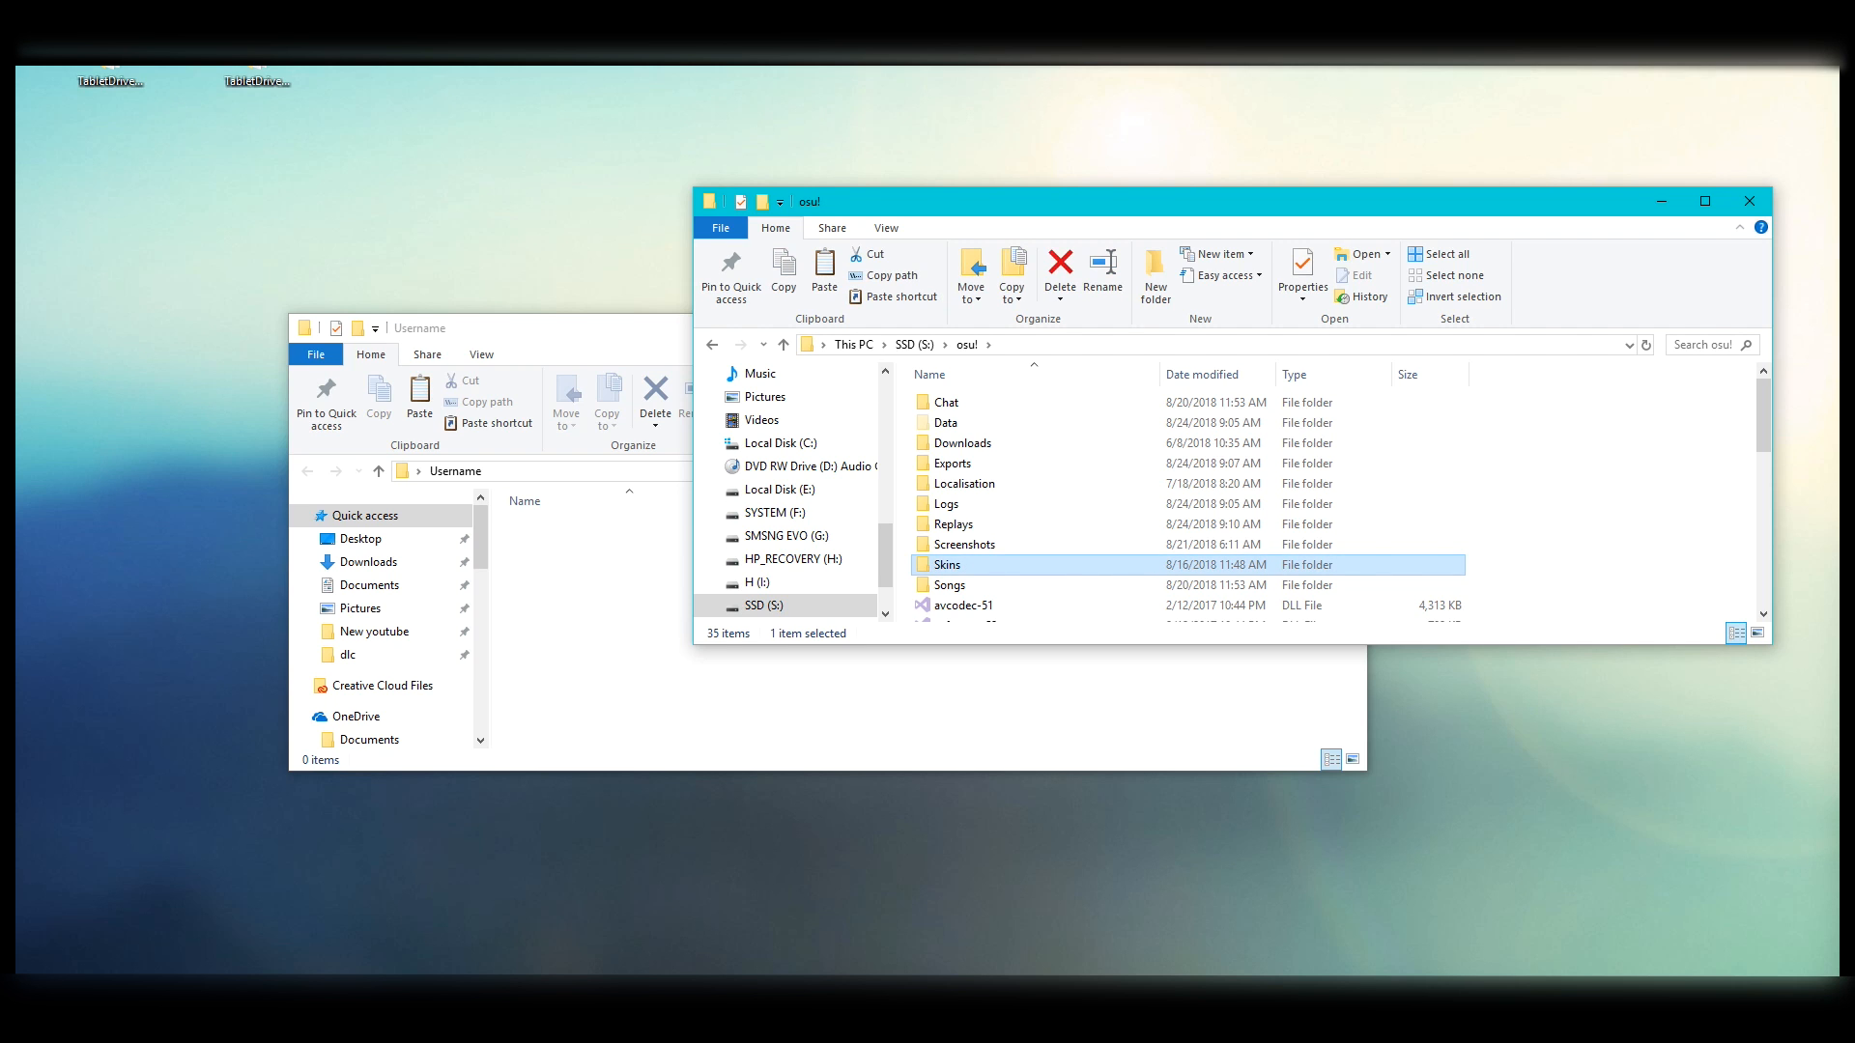
pyautogui.doubleClick(952, 464)
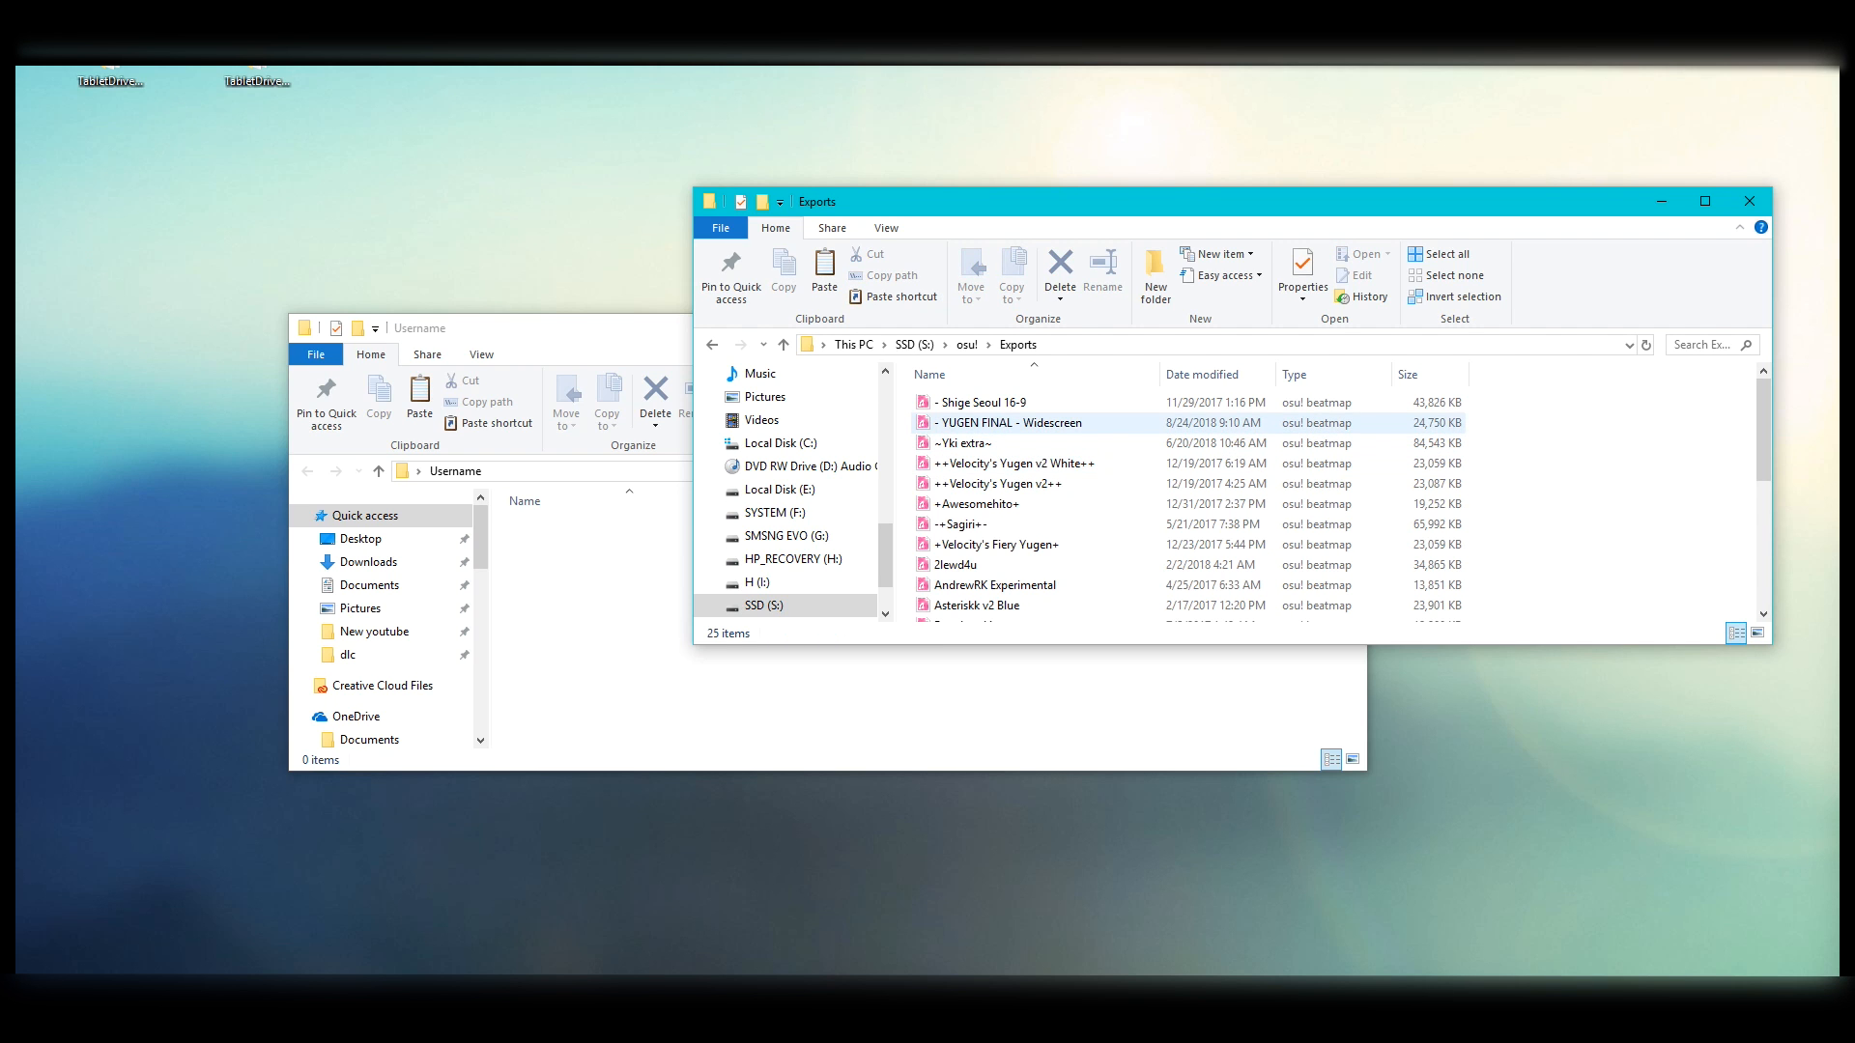
pyautogui.click(1014, 424)
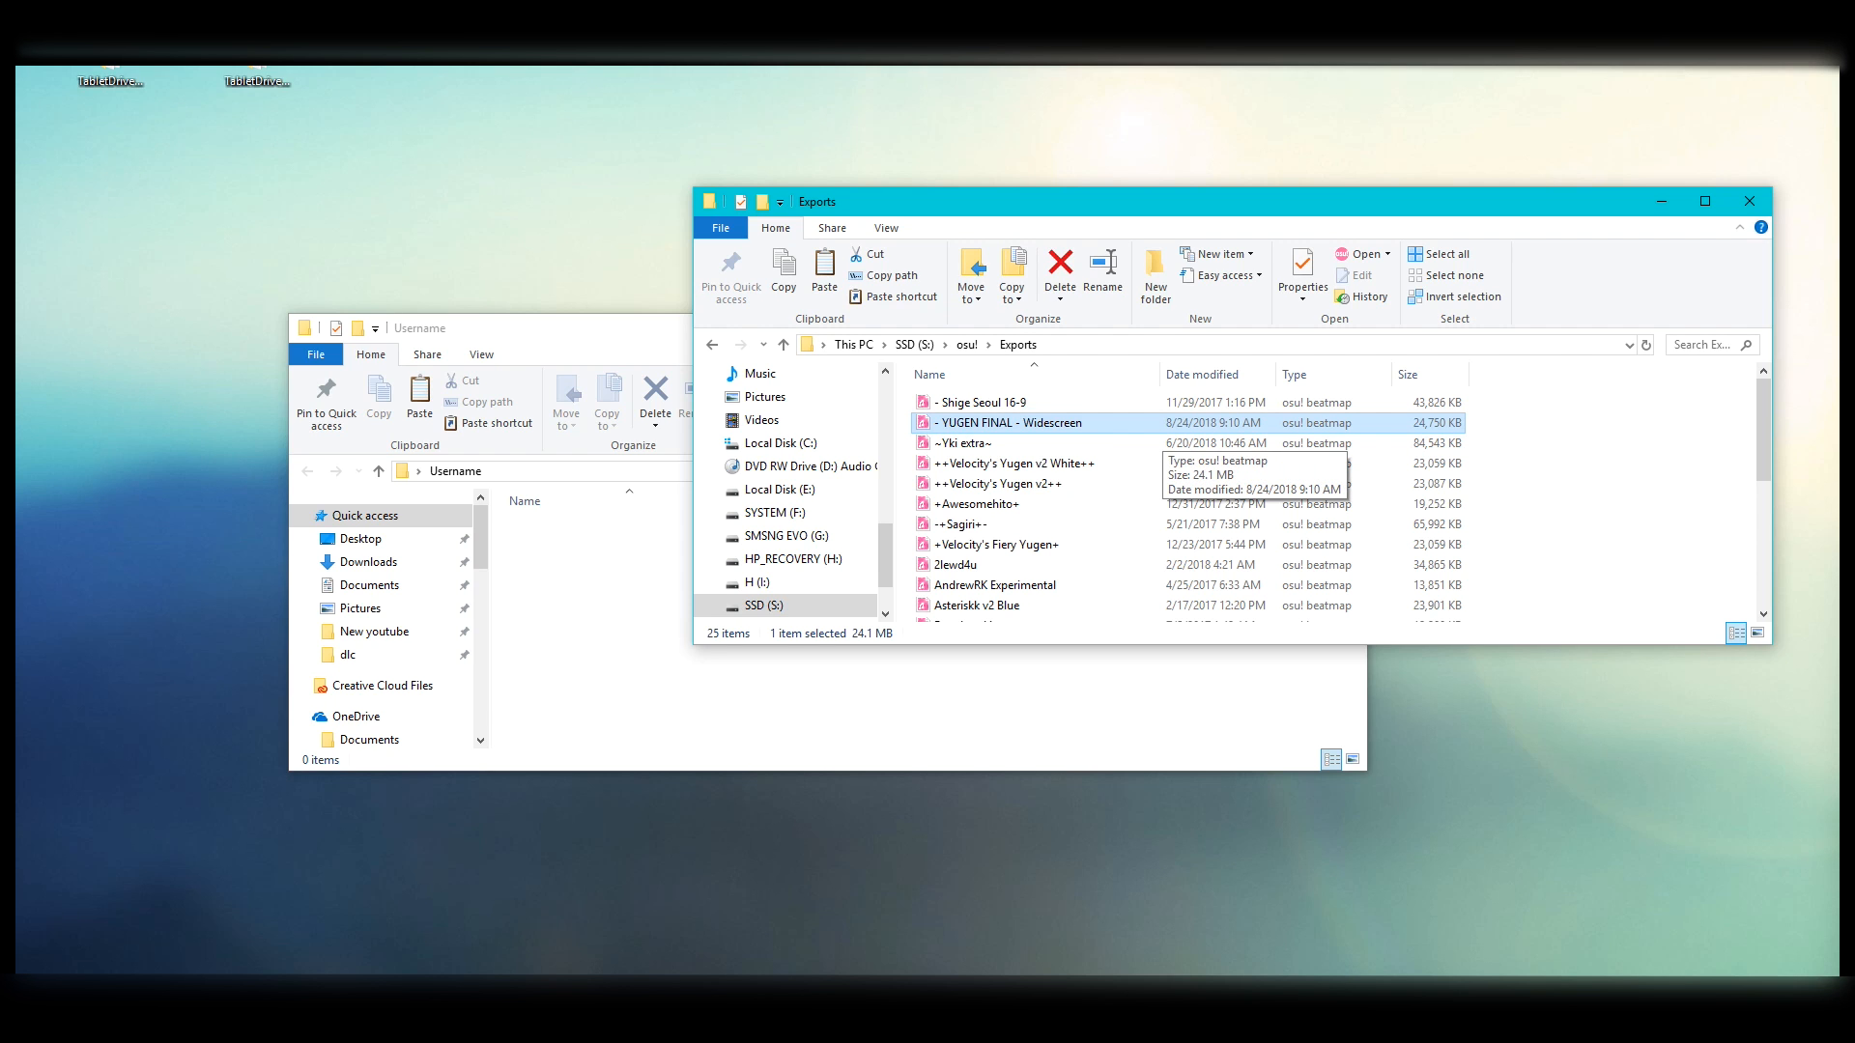
pyautogui.hotkey('ctrl', 'c')
pyautogui.click(870, 609)
pyautogui.hotkey('ctrl', 'v')
# Copy the Chino replay from the osu! Replays folder into the Username folder.
pyautogui.click(1233, 522)
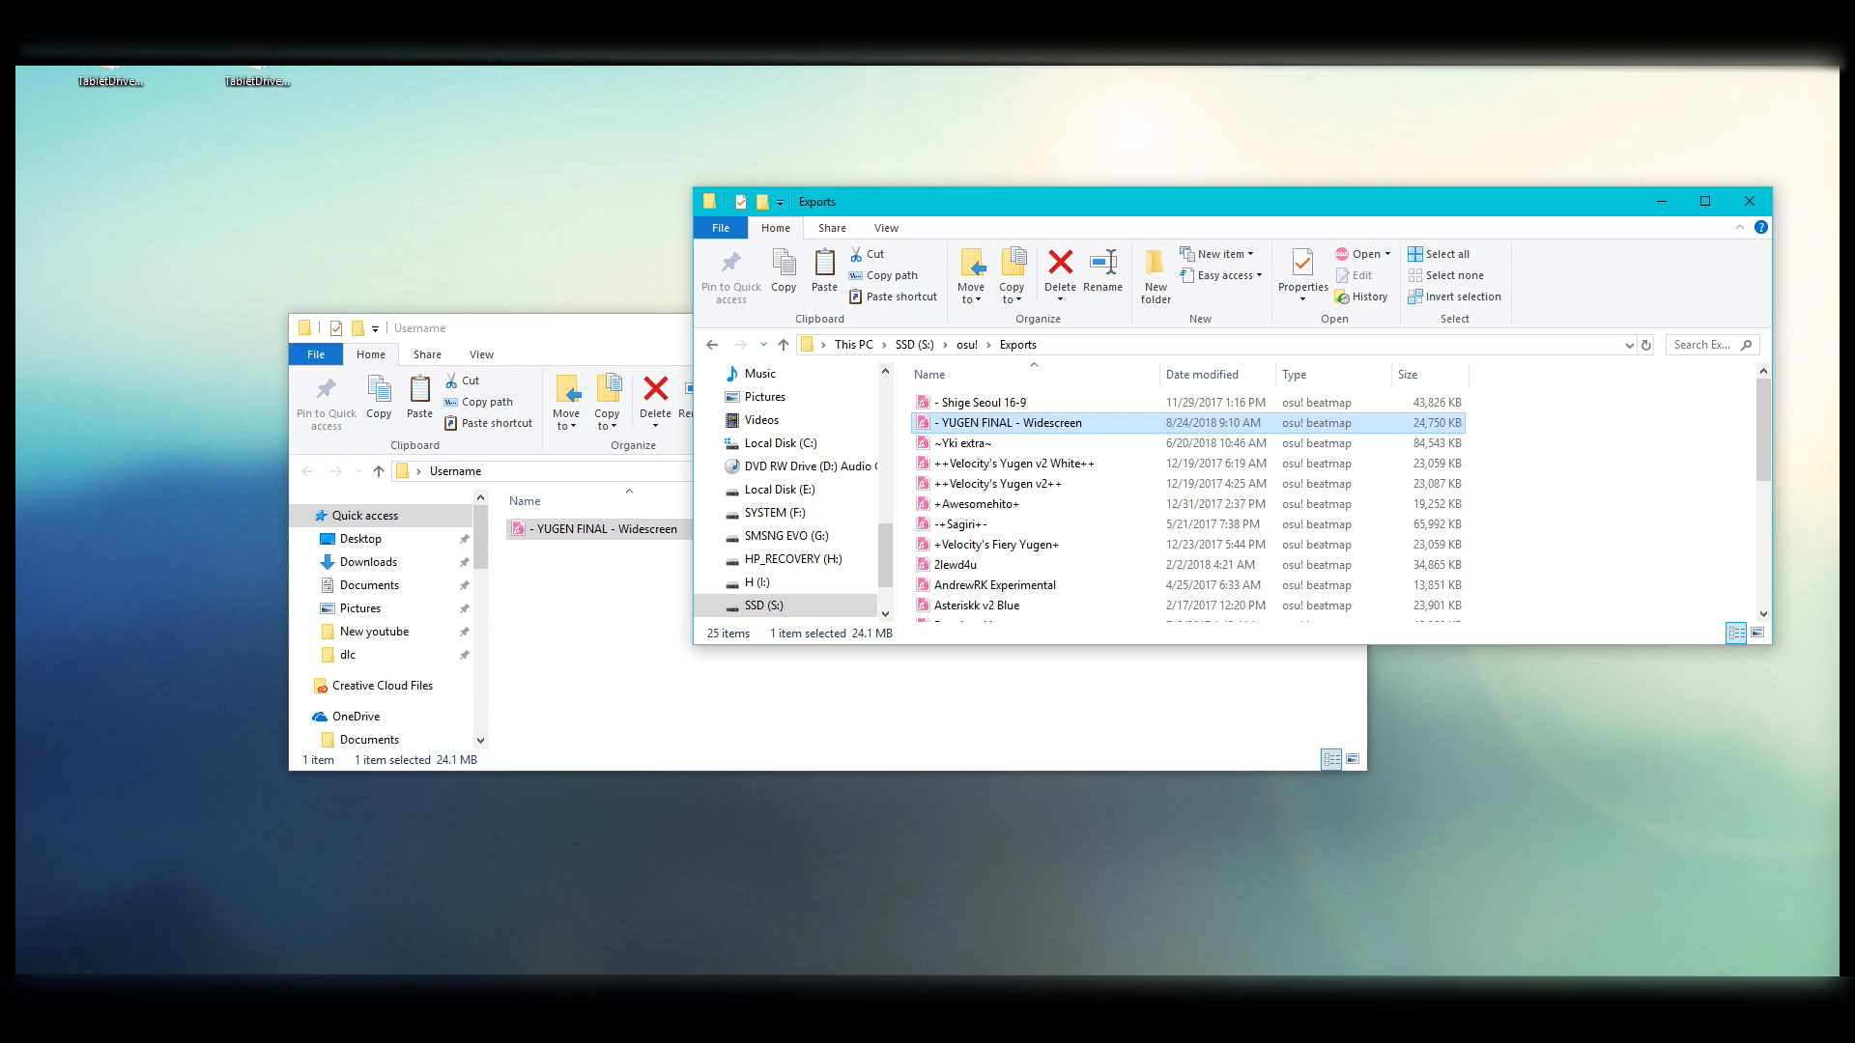
pyautogui.hotkey('alt', 'Up')
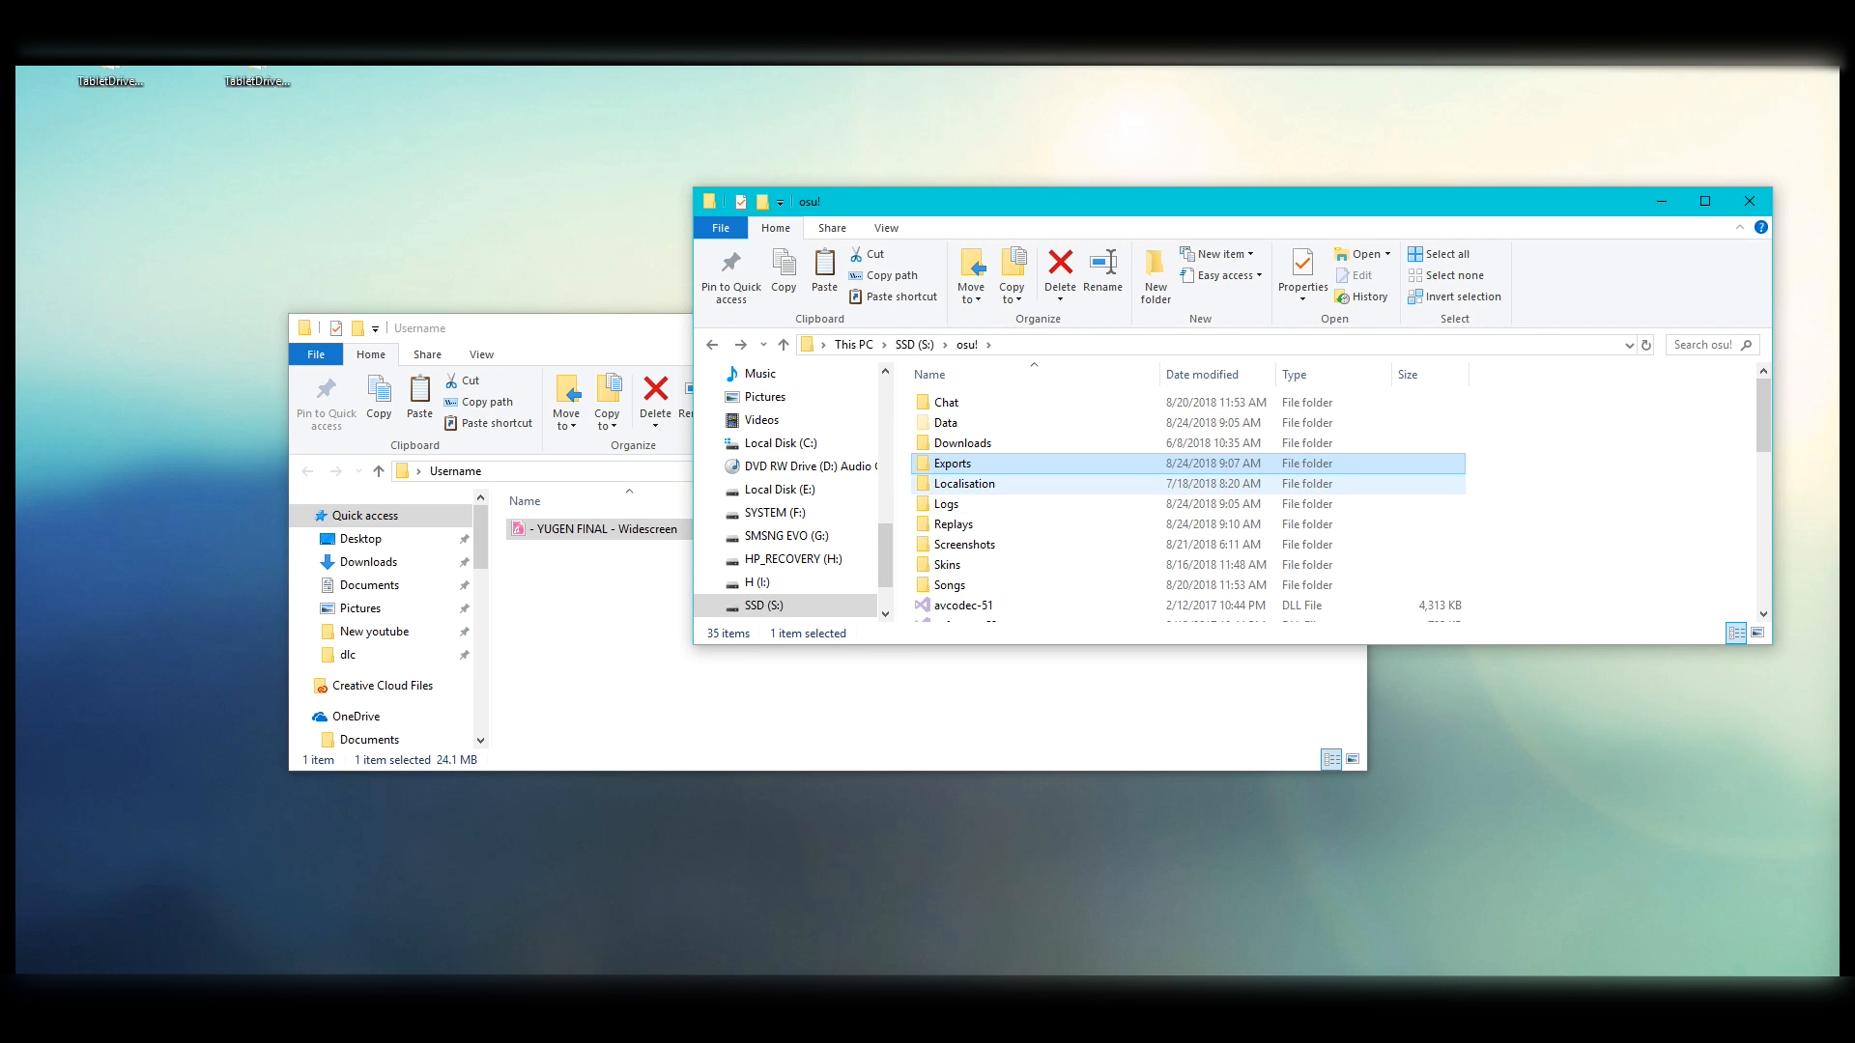
pyautogui.doubleClick(952, 524)
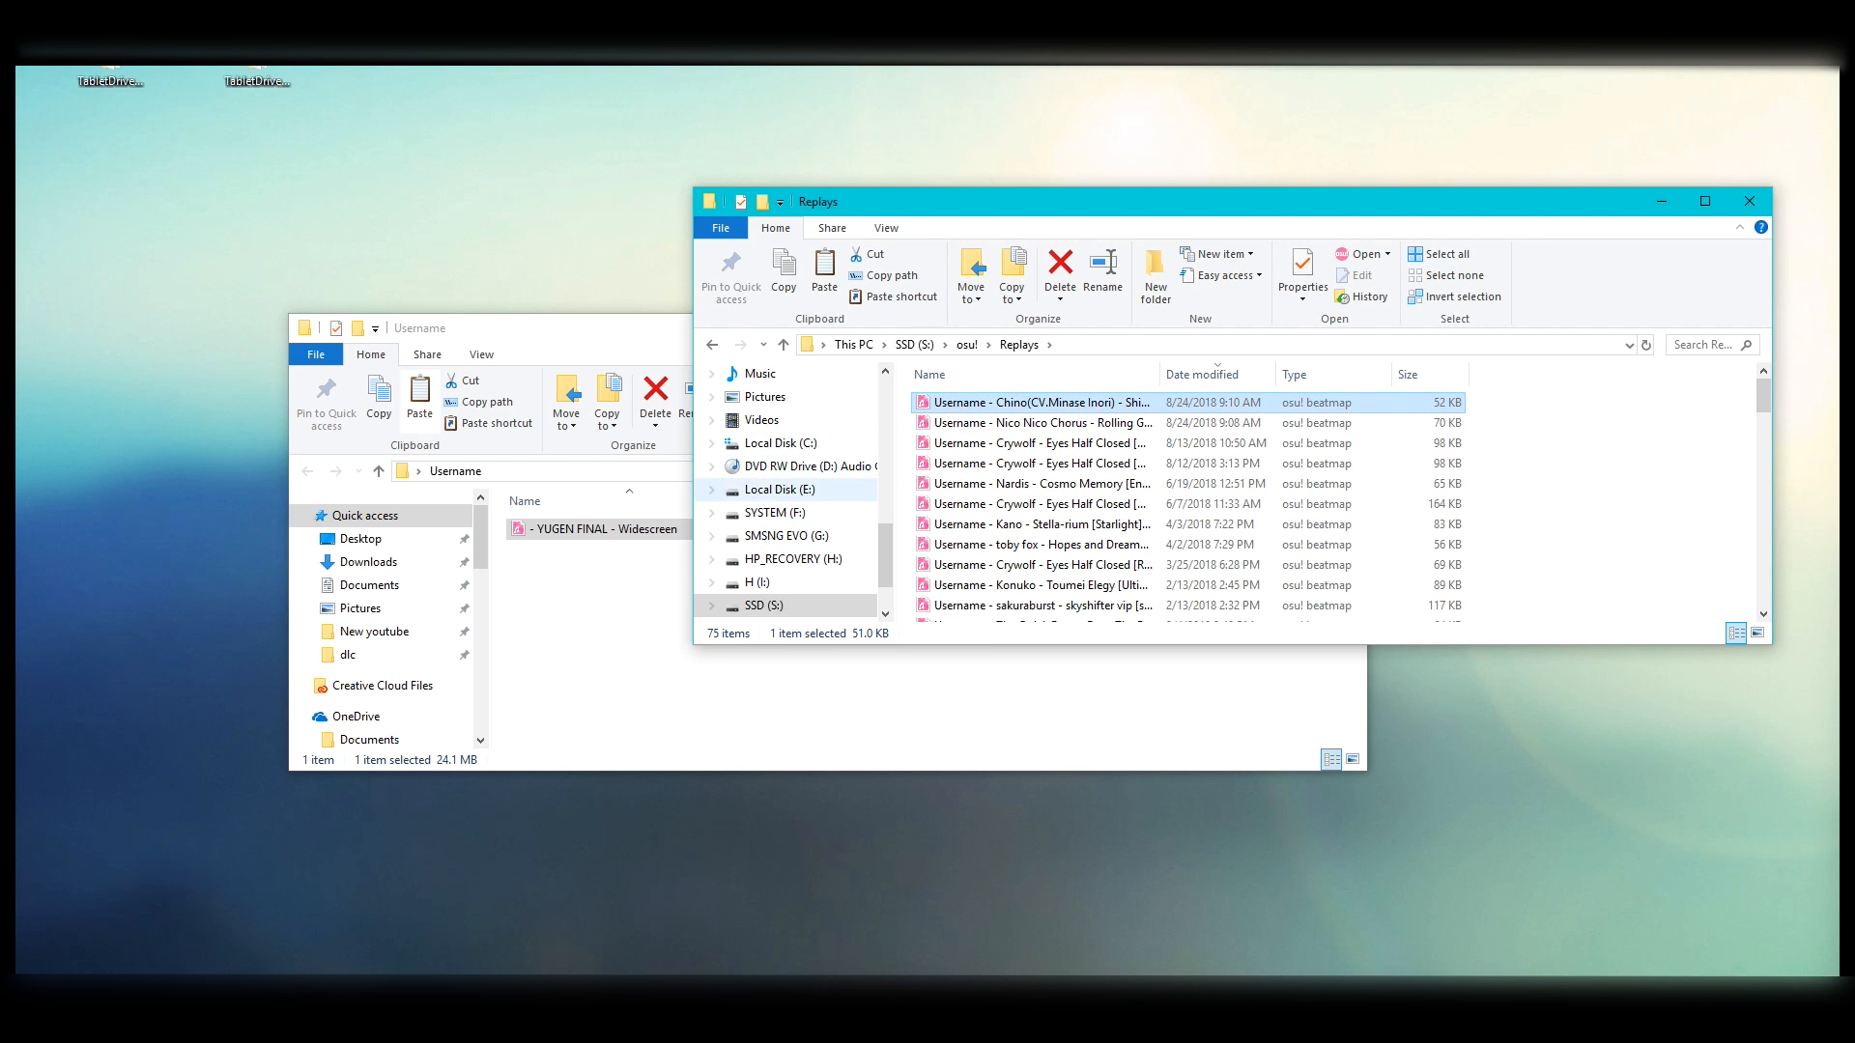
pyautogui.click(797, 609)
pyautogui.hotkey('ctrl', 'v')
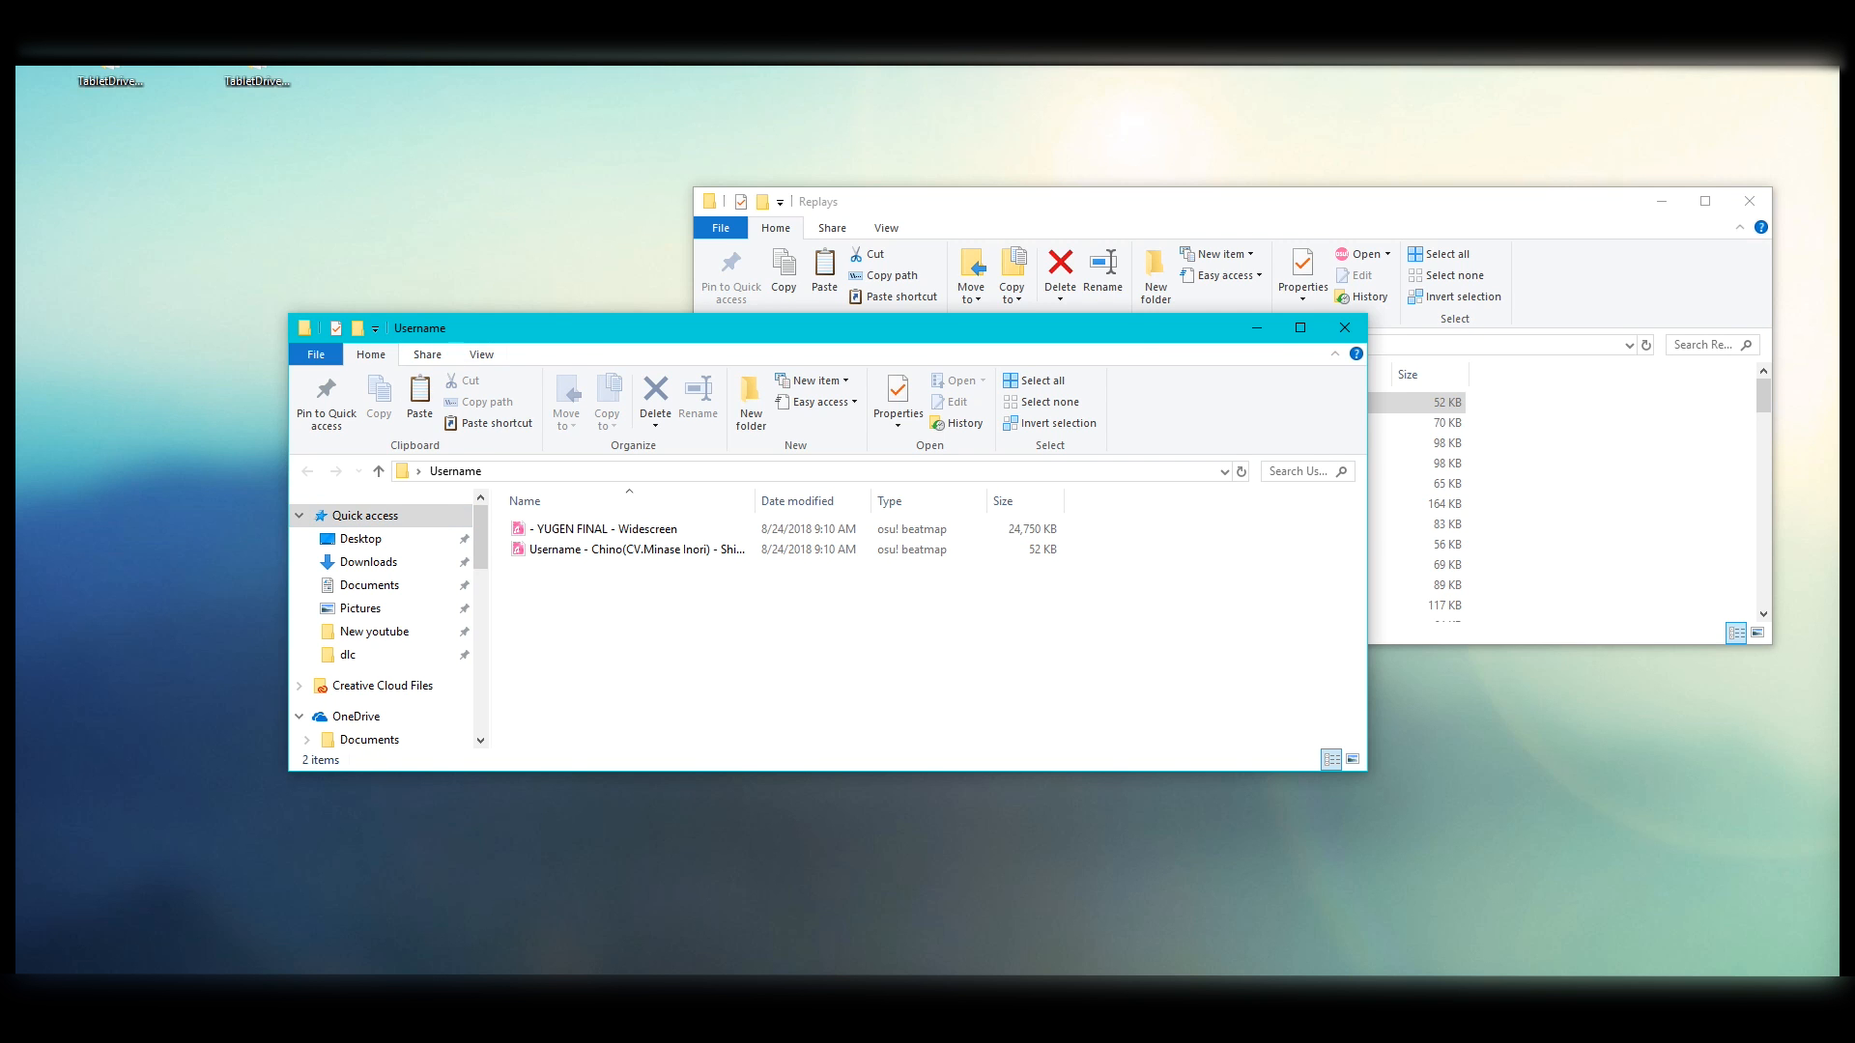
pyautogui.moveTo(515, 327); pyautogui.dragTo(587, 289)
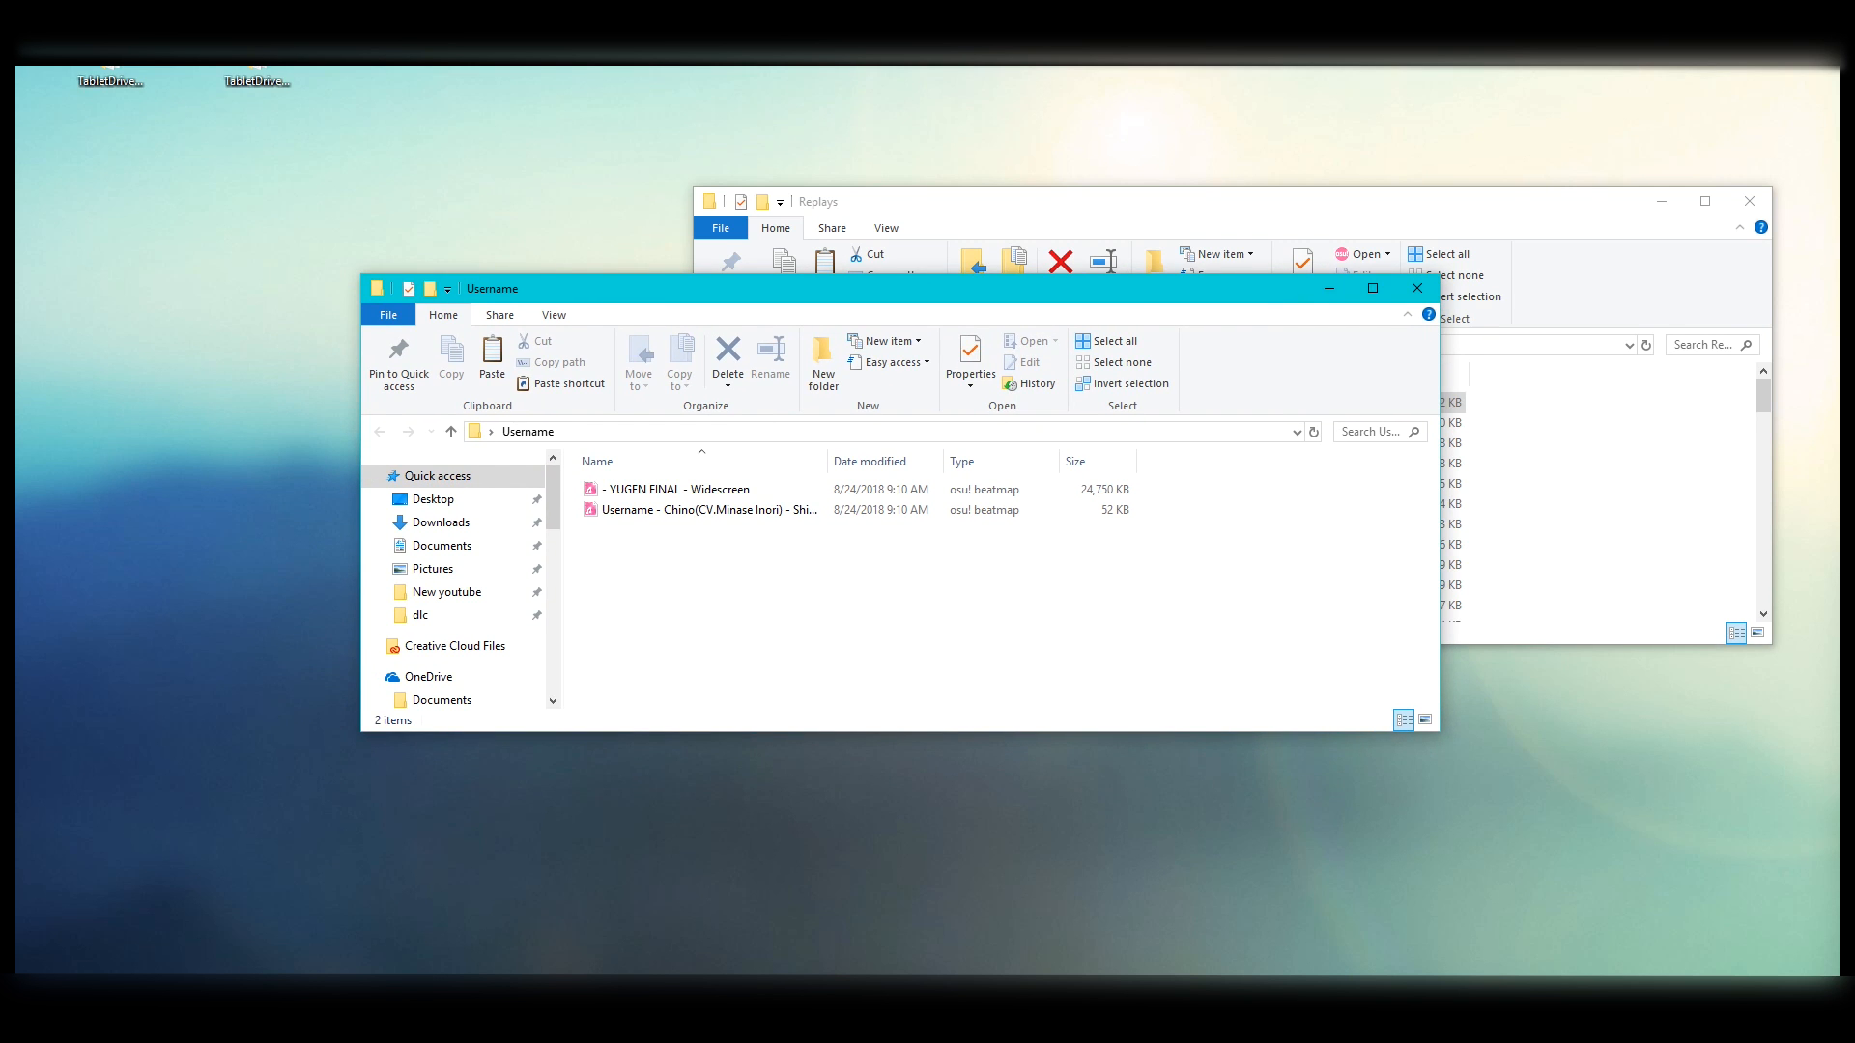